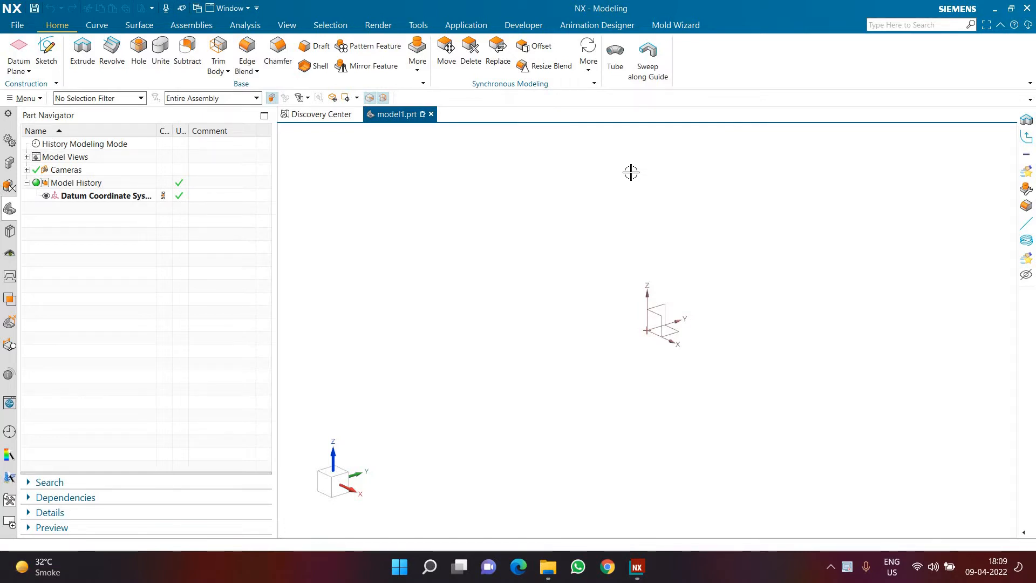
# Open a blank Notepad document and write the heading "Variational Sweep (V)"
pyautogui.press('super+r')
pyautogui.press('Return')
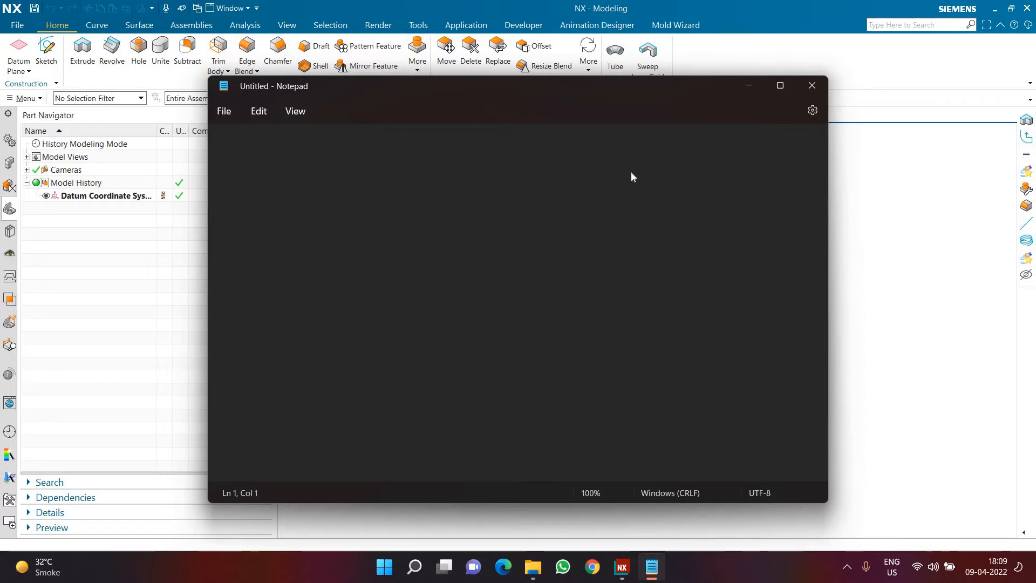
pyautogui.moveTo(515, 86); pyautogui.dragTo(569, 85)
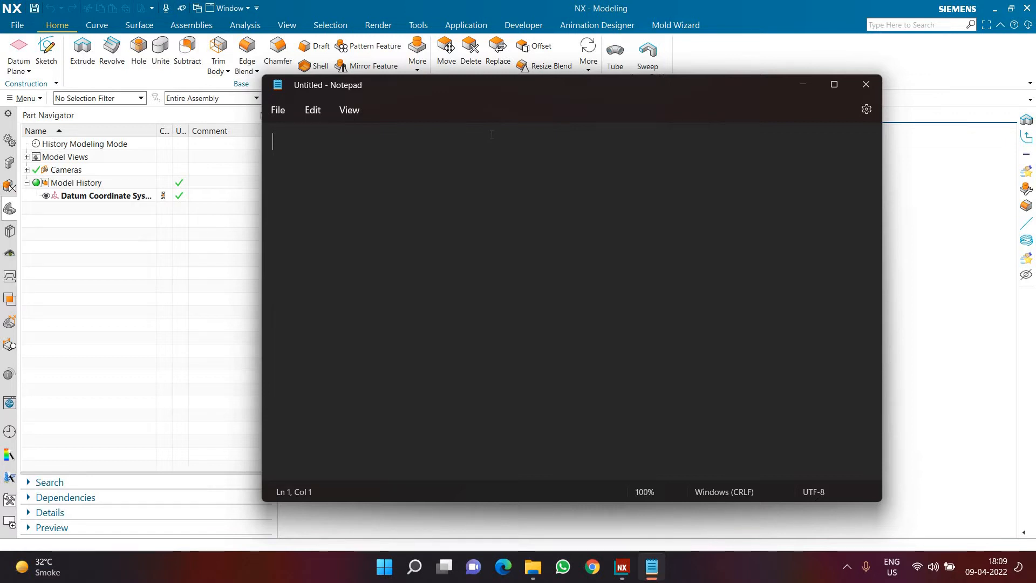
pyautogui.write('V')
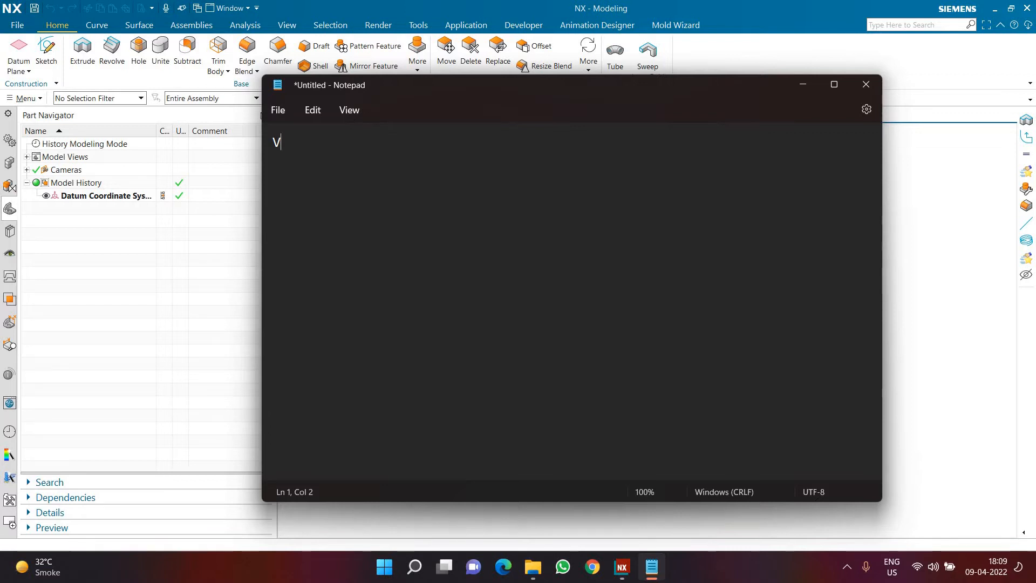
pyautogui.write('ariation')
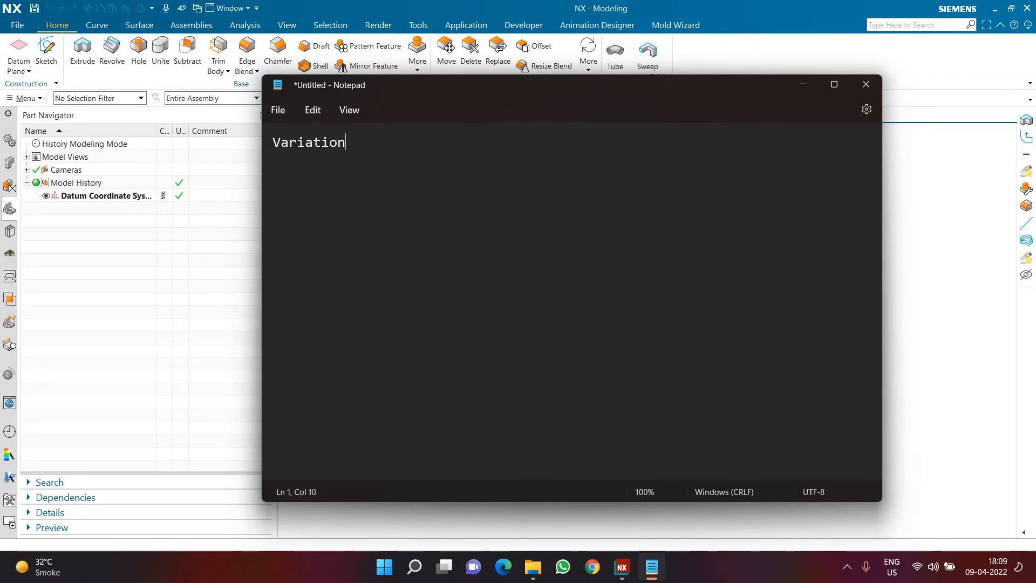
pyautogui.write('al Sweep ')
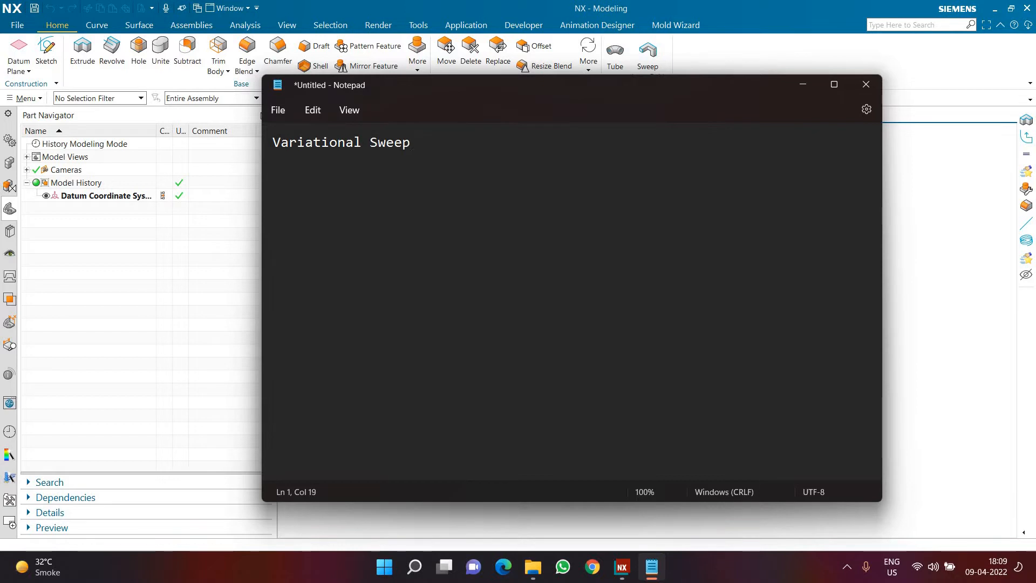
pyautogui.write('(V')
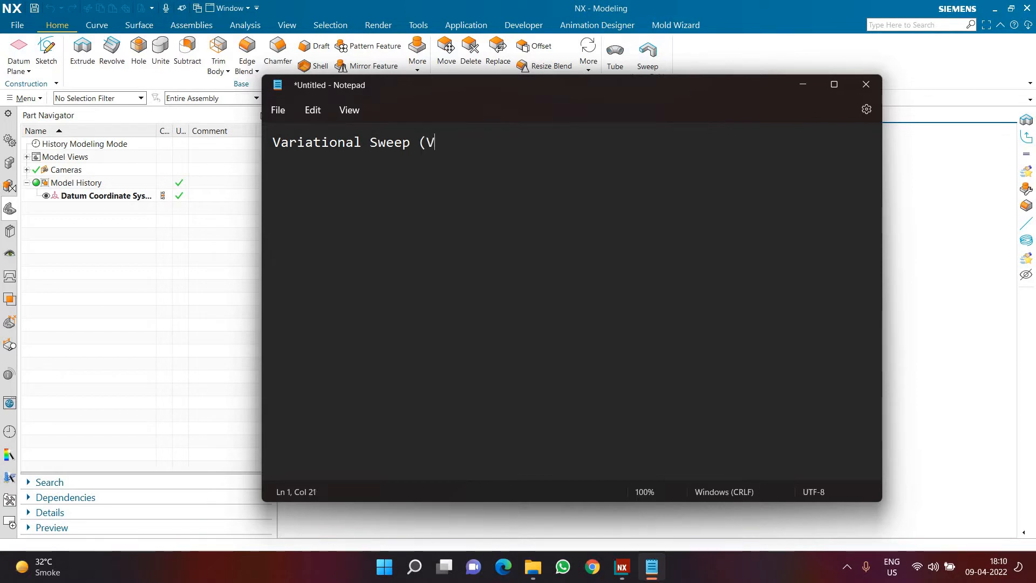
pyautogui.write(')')
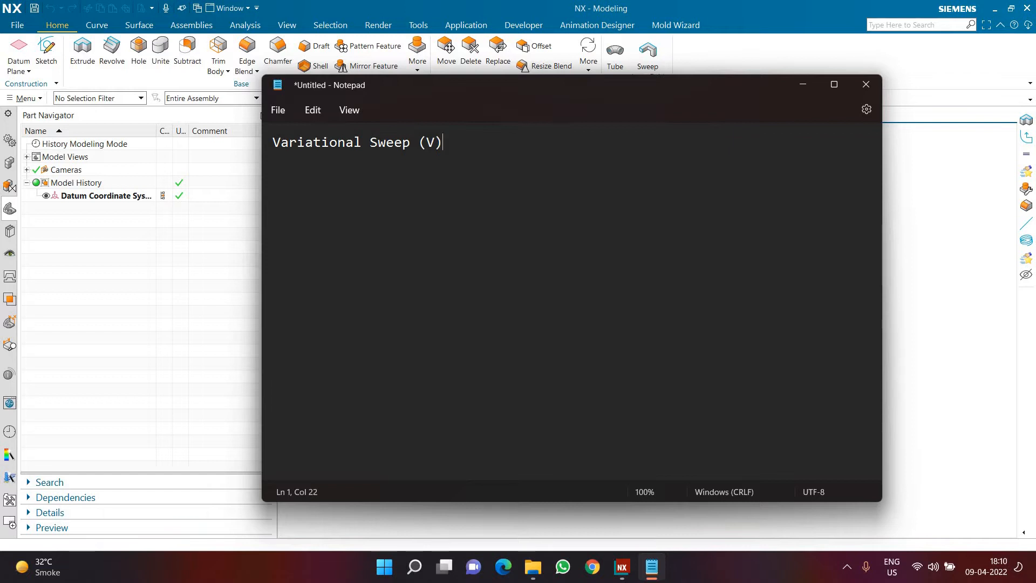
# Leave a blank line below the heading and add the lines "Section" and "Guide"
pyautogui.press('Return')
pyautogui.press('Return')
pyautogui.write('S')
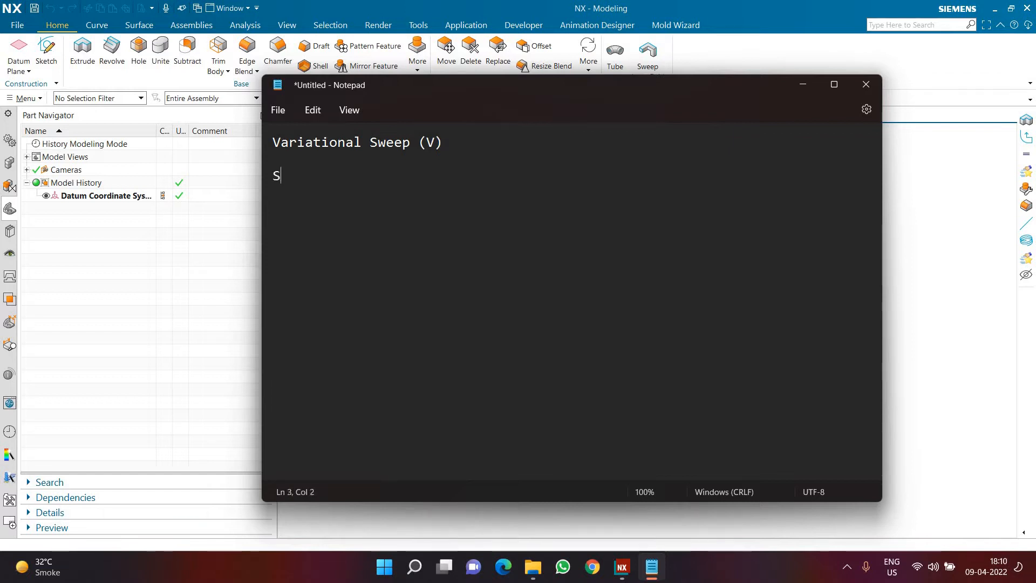
pyautogui.press('BackSpace')
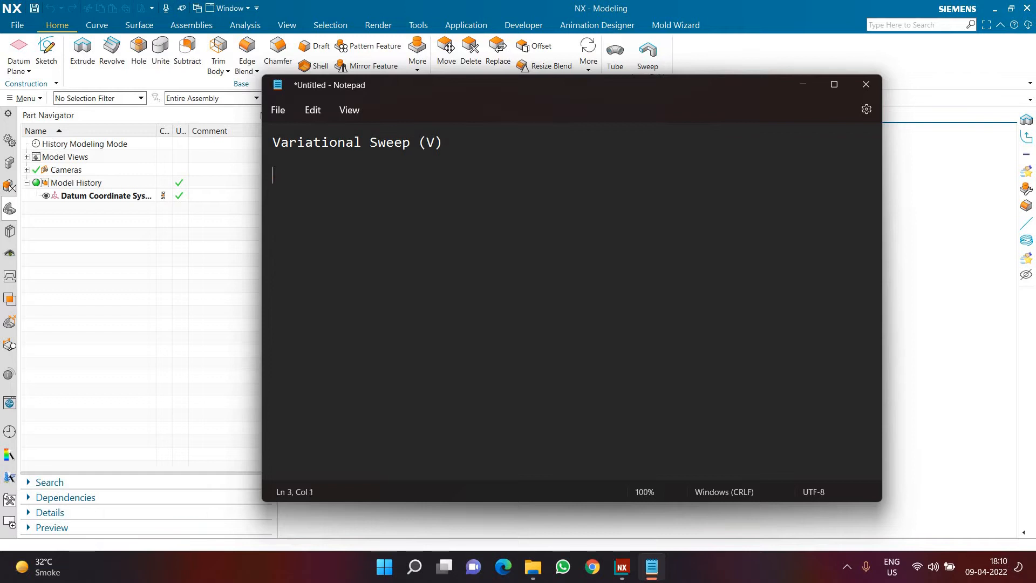
pyautogui.write('Section')
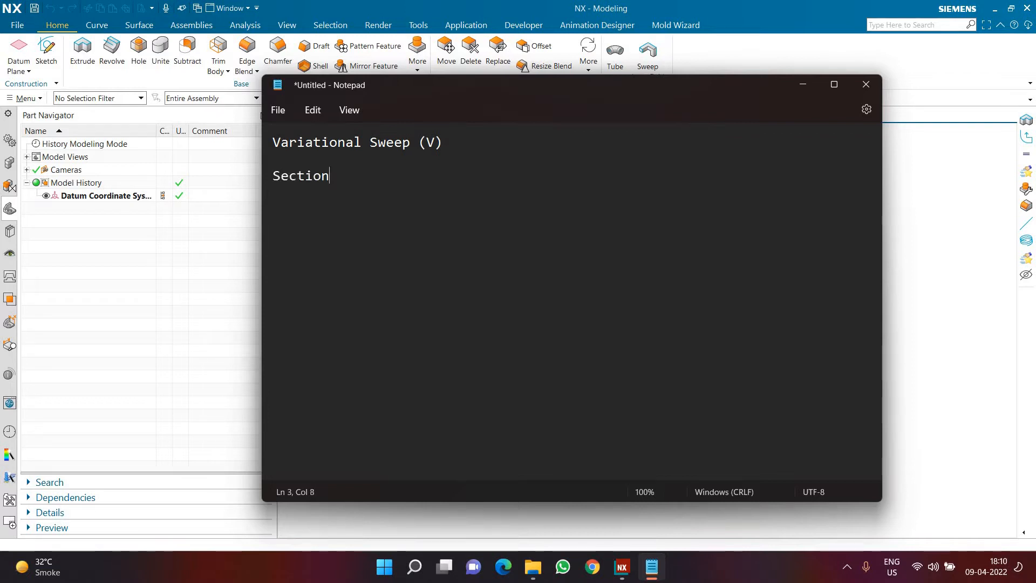
pyautogui.press('Return')
pyautogui.write('Guide')
# Complete the Section line so it reads "Section - Open or close - Internal"
pyautogui.press('Up')
pyautogui.press('Right')
pyautogui.press('Right')
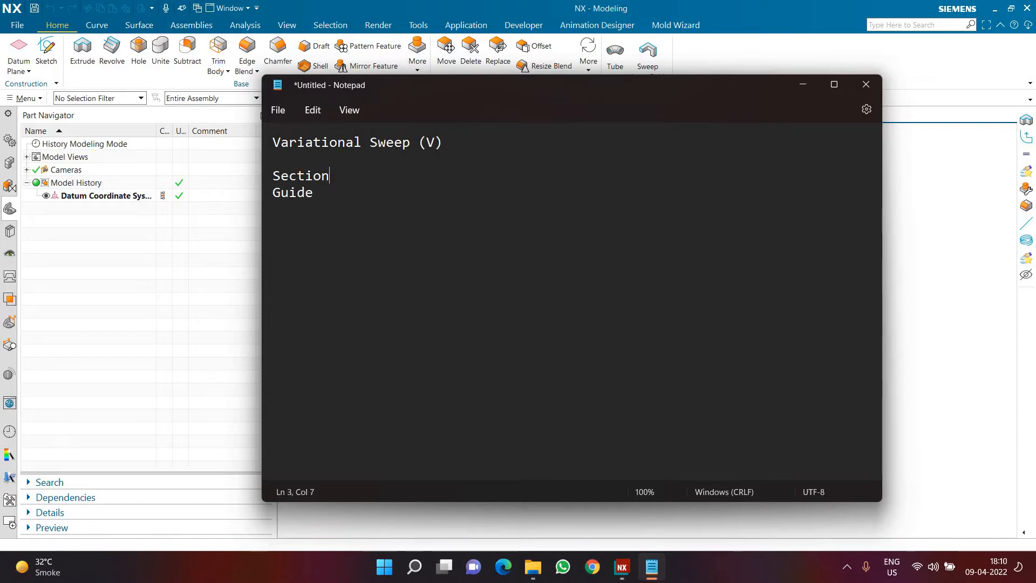
pyautogui.write('- ')
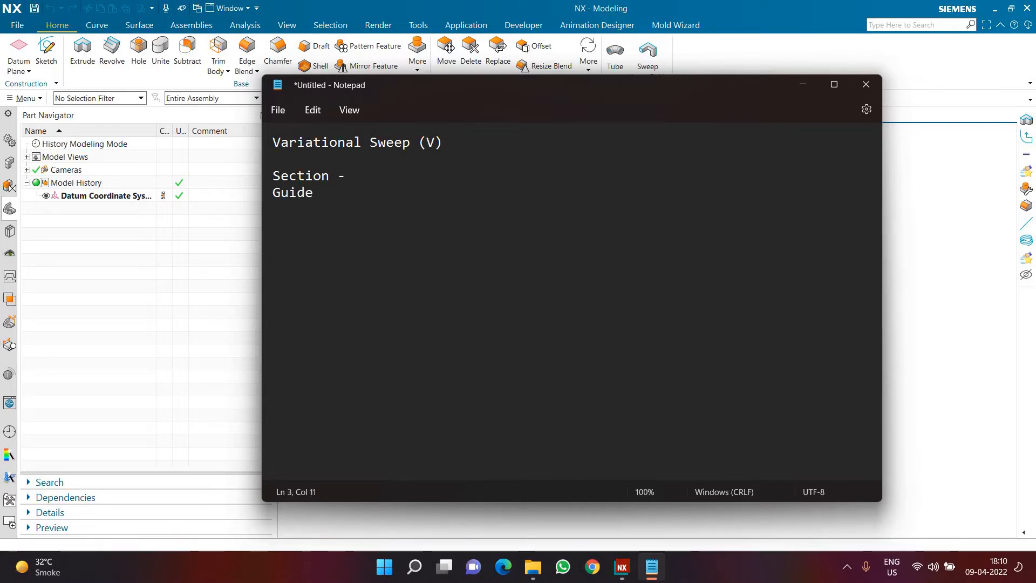
pyautogui.write('OP')
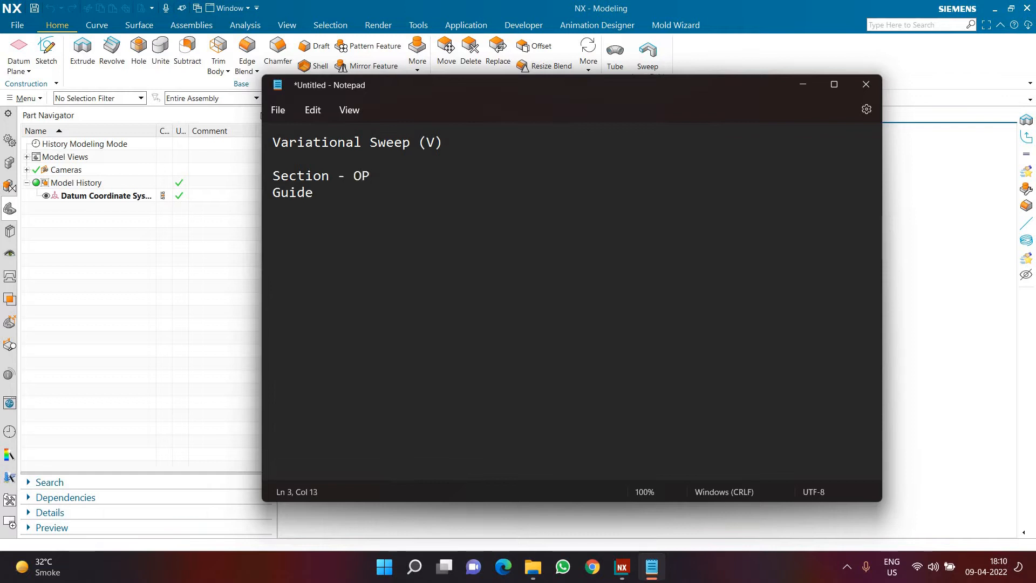
pyautogui.press('BackSpace')
pyautogui.write('pem')
pyautogui.press('BackSpace')
pyautogui.press('BackSpace')
pyautogui.write('n or clock')
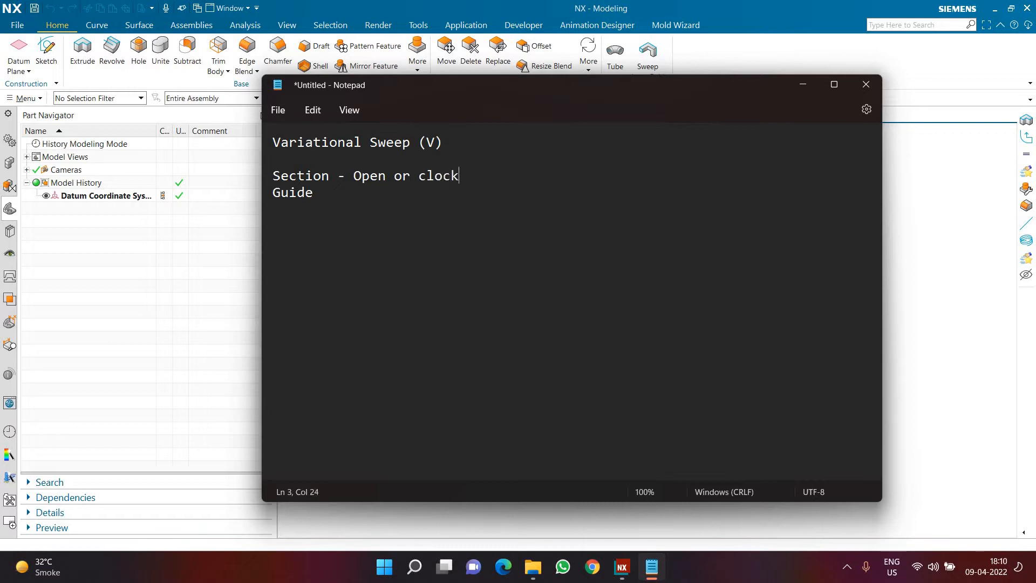
pyautogui.press('BackSpace')
pyautogui.press('BackSpace')
pyautogui.write('se')
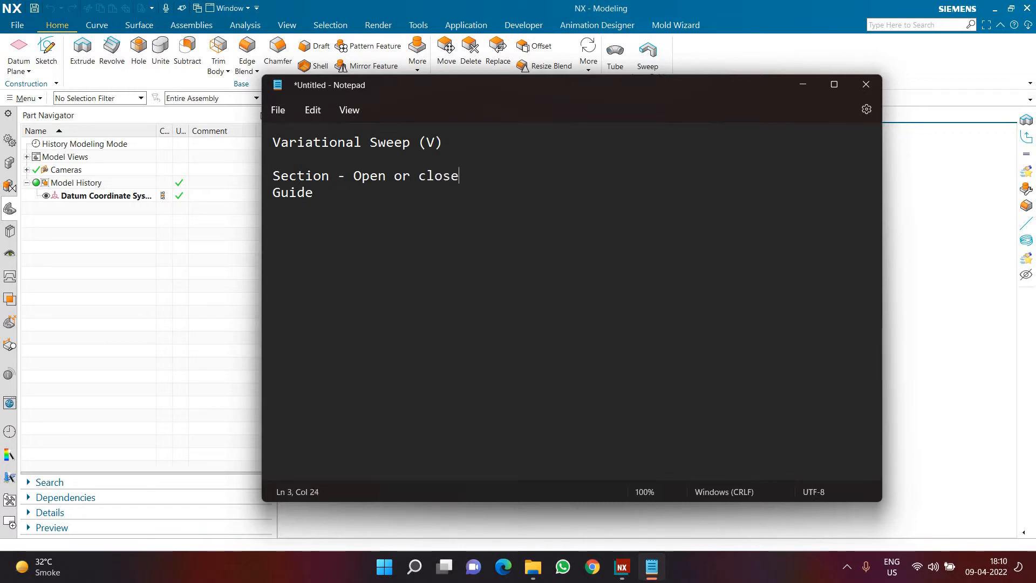
pyautogui.write(' - Internal')
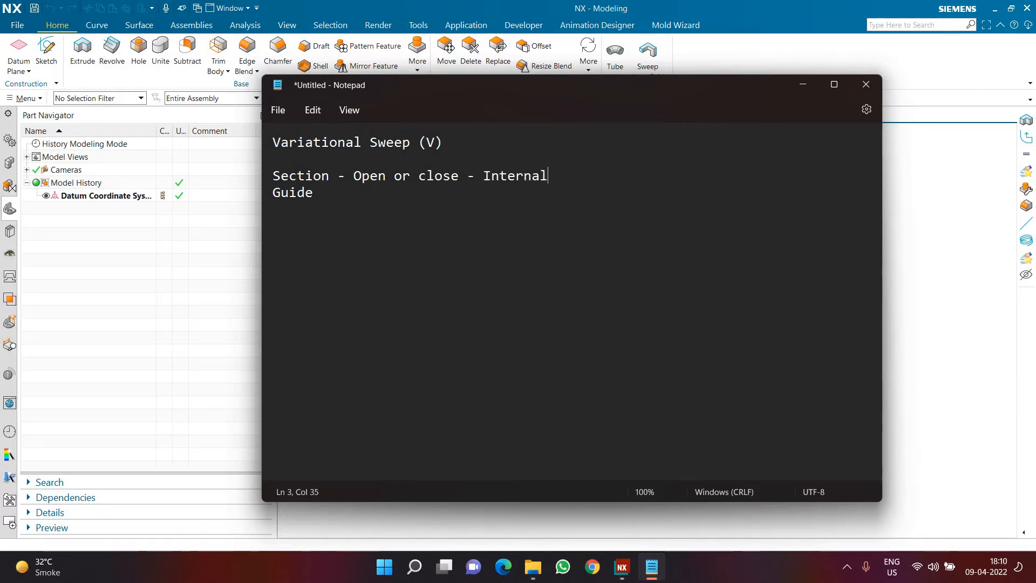
# Complete the Guide line so it reads "Guide - Open or close - without corner"
pyautogui.press('Down')
pyautogui.write('- O')
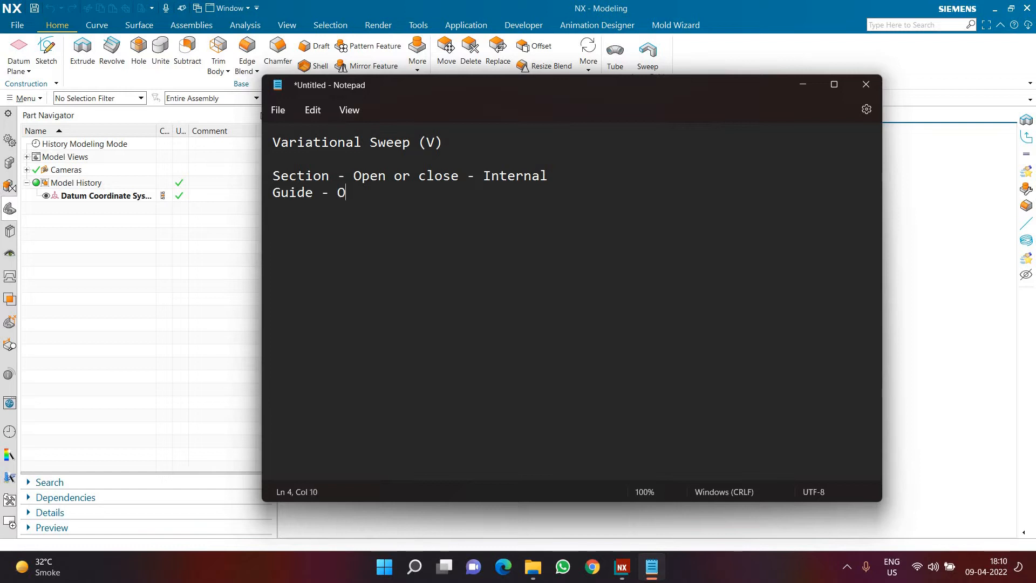
pyautogui.write('pen or close ')
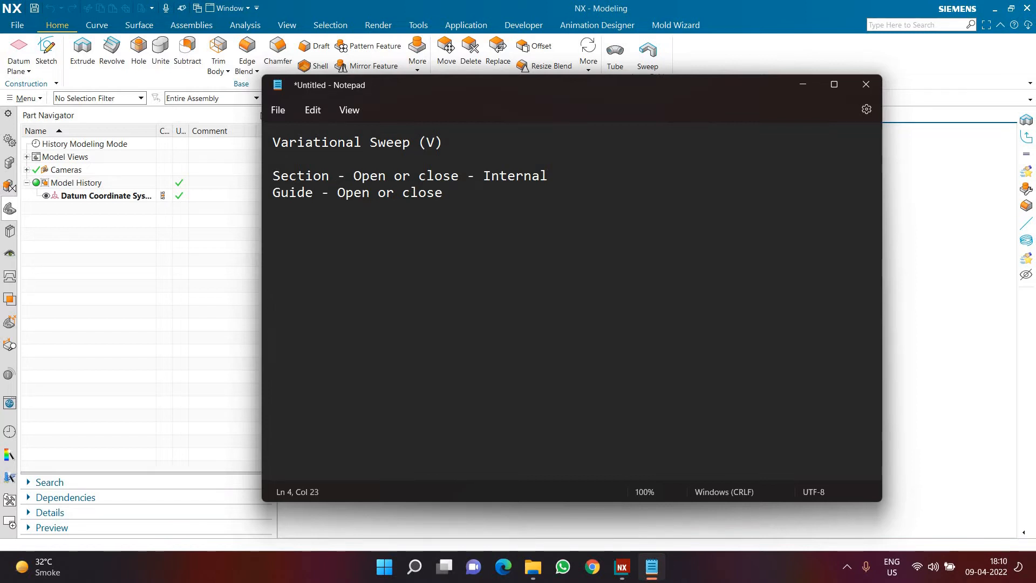
pyautogui.write('- without corner')
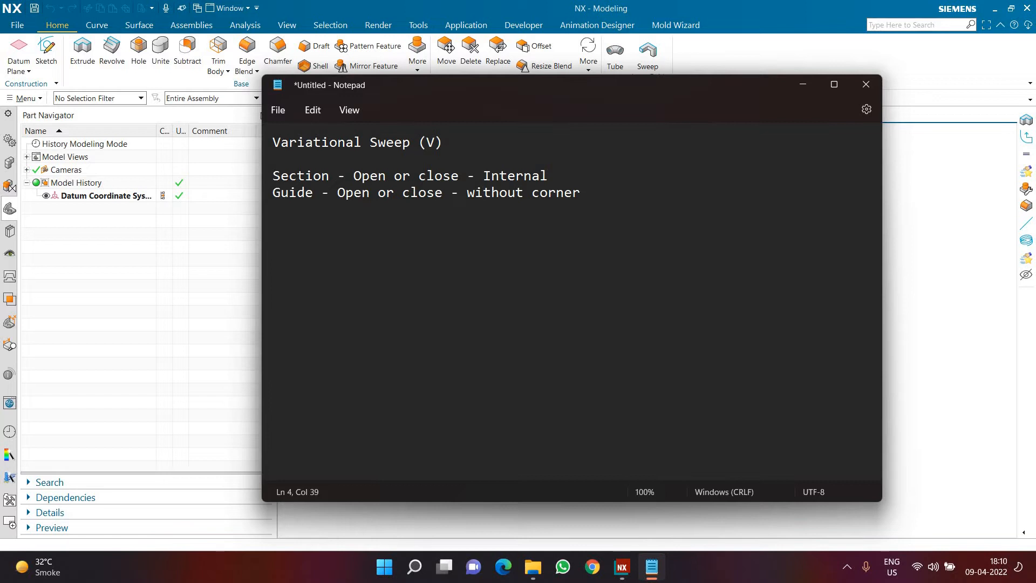
# After a blank line, list the workflow as "1st guide", "2nd start the command" and "3rd section" on separate lines
pyautogui.press('Return')
pyautogui.press('Return')
pyautogui.write('1s')
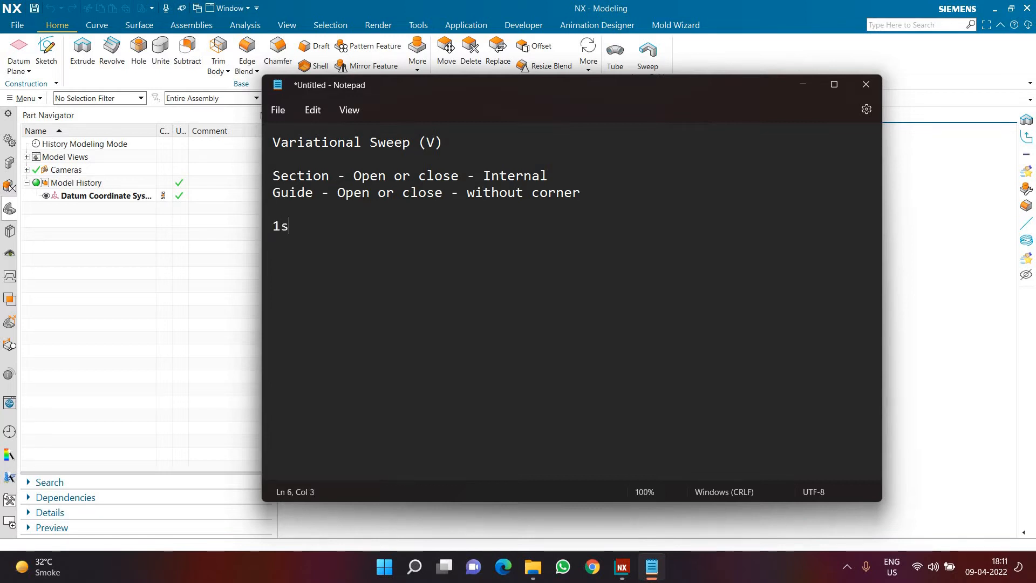
pyautogui.write('t guide')
pyautogui.press('Return')
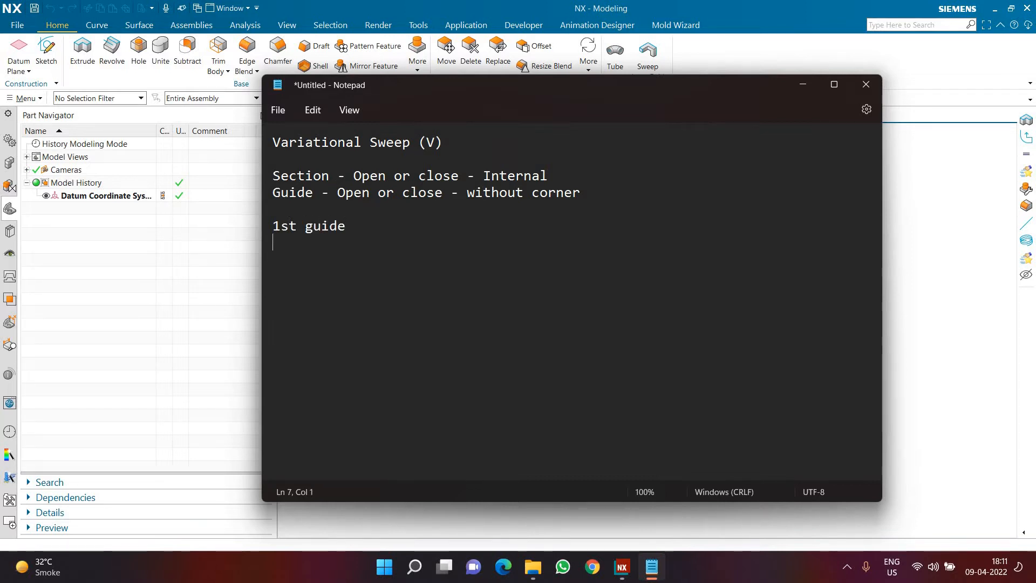
pyautogui.write('2nd start the c')
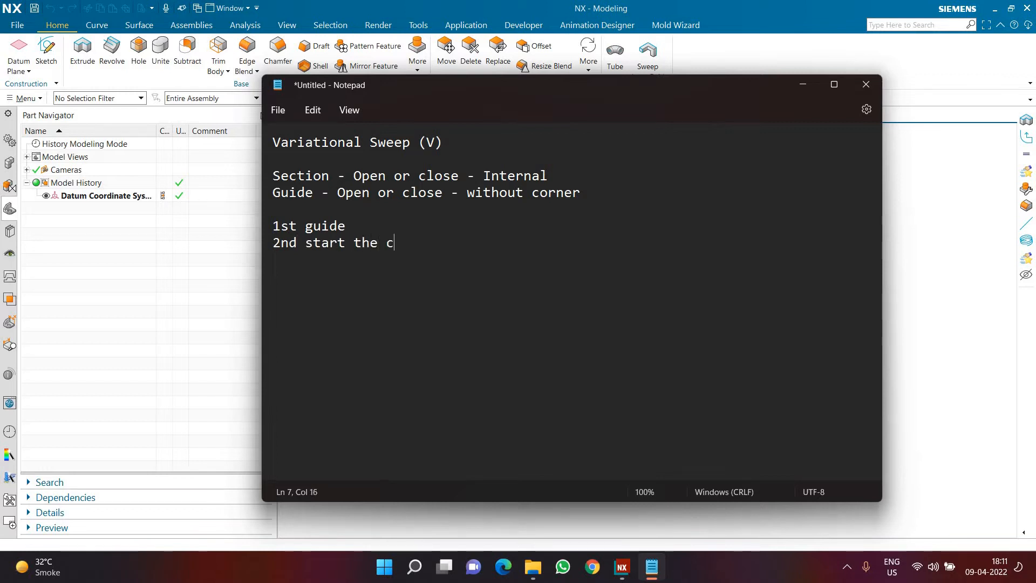
pyautogui.write('ommnad')
pyautogui.press('BackSpace')
pyautogui.press('BackSpace')
pyautogui.press('BackSpace')
pyautogui.write('and')
pyautogui.press('Return')
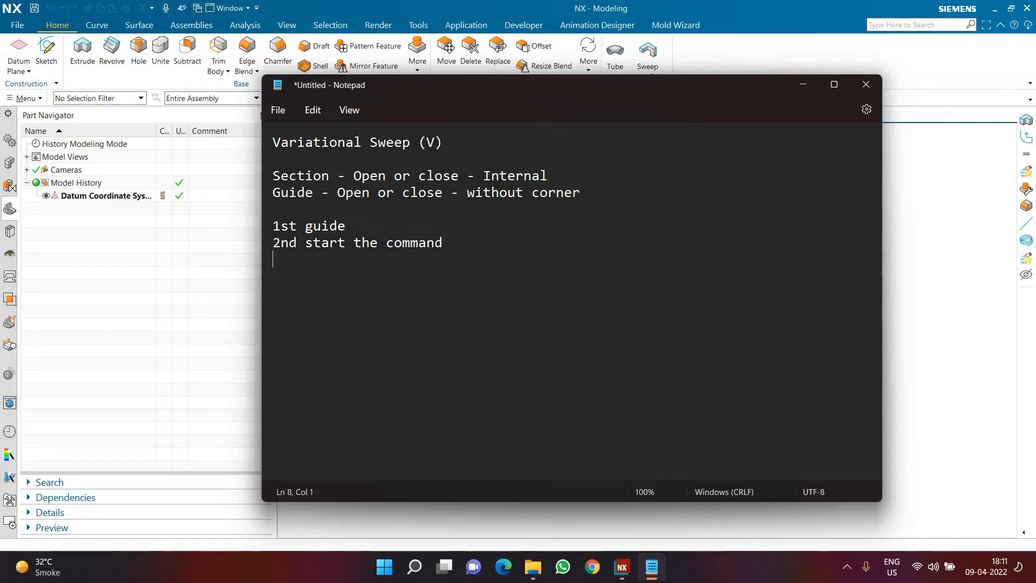
pyautogui.write('3rd section')
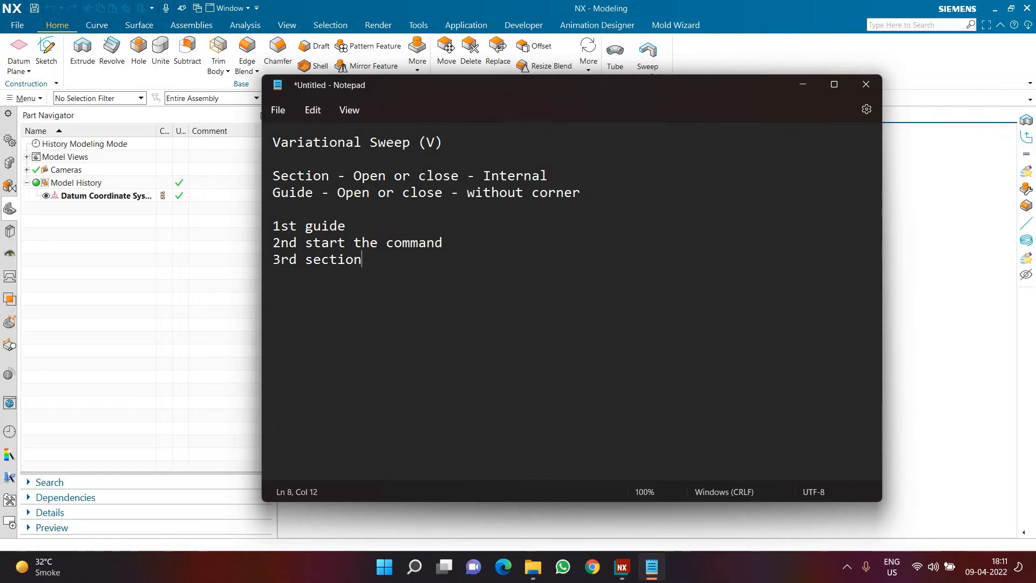
# Highlight the three workflow entries and the heading in the notes, and minimize Notepad to return to NX
pyautogui.moveTo(306, 226); pyautogui.dragTo(346, 227)
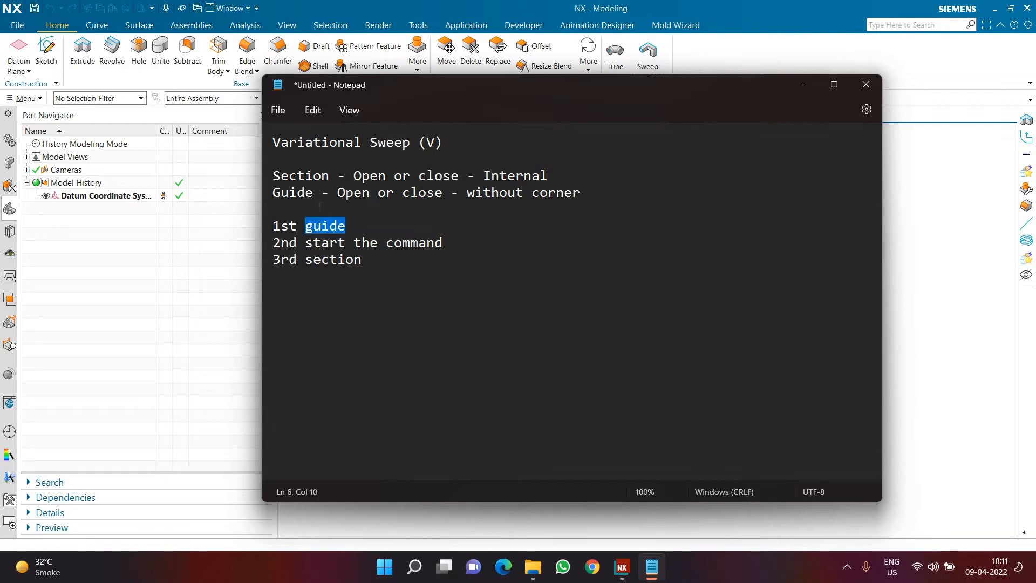
pyautogui.moveTo(306, 260); pyautogui.dragTo(365, 261)
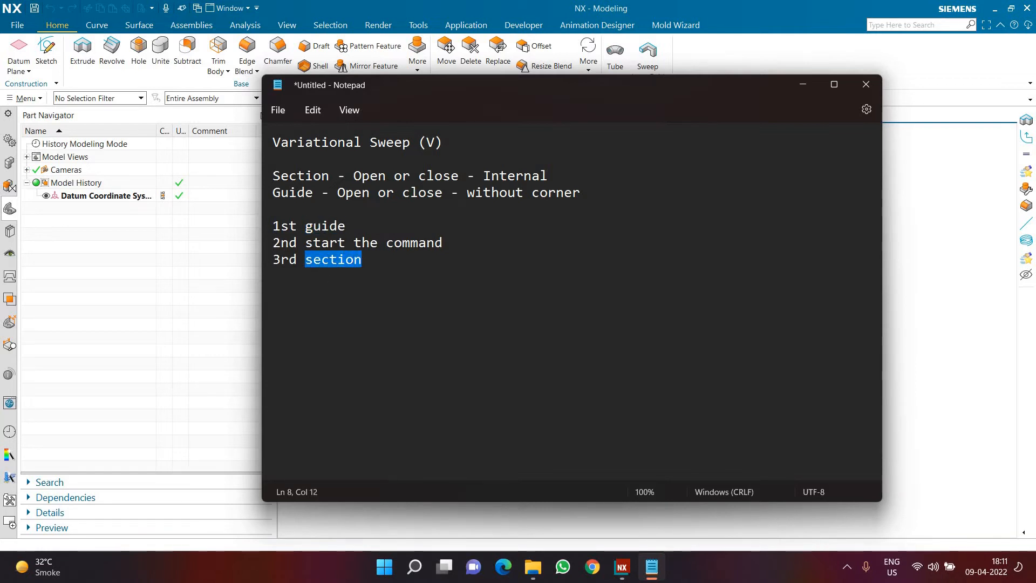
pyautogui.moveTo(305, 243); pyautogui.dragTo(444, 243)
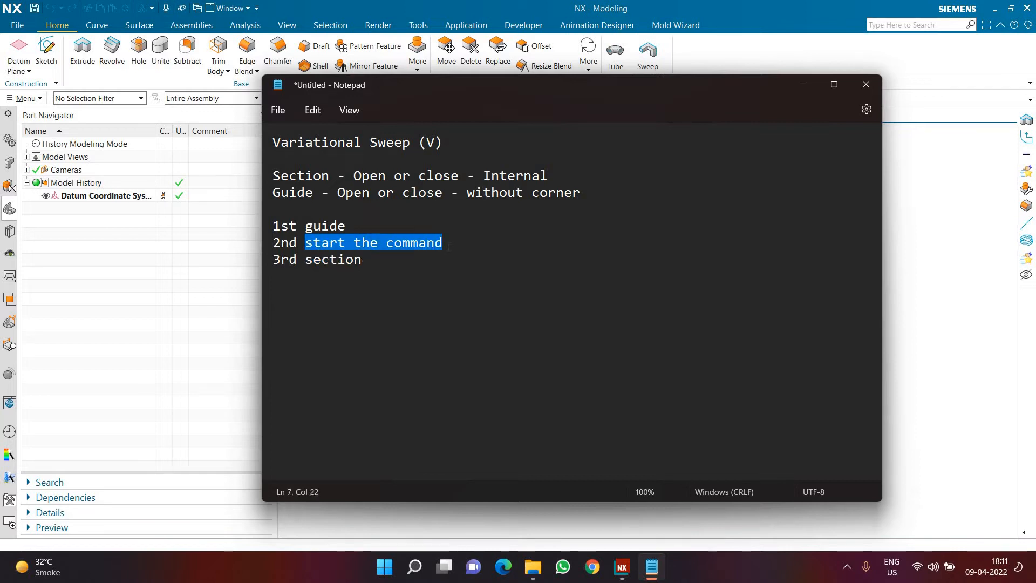
pyautogui.click(390, 268)
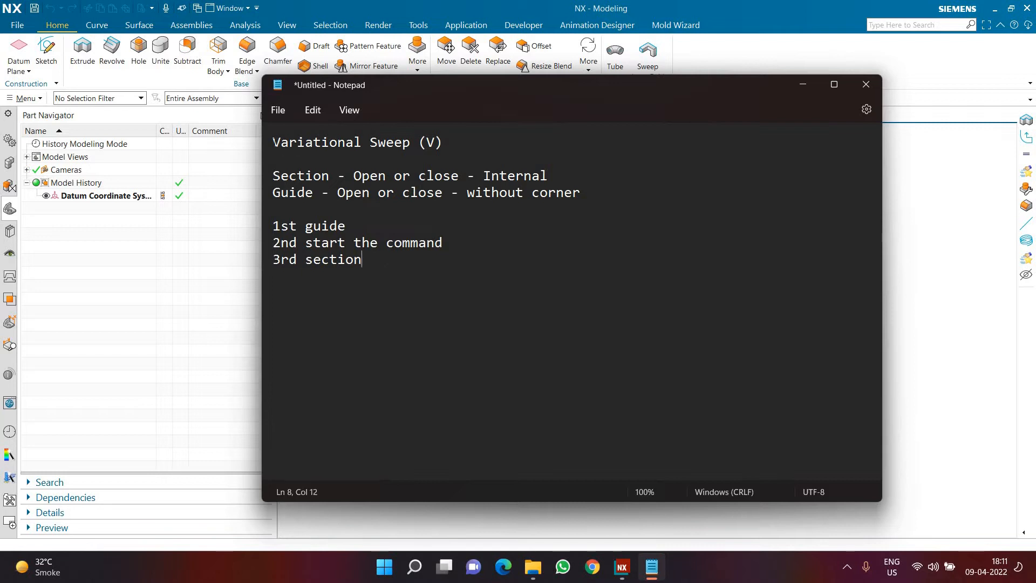
pyautogui.moveTo(272, 142); pyautogui.dragTo(442, 141)
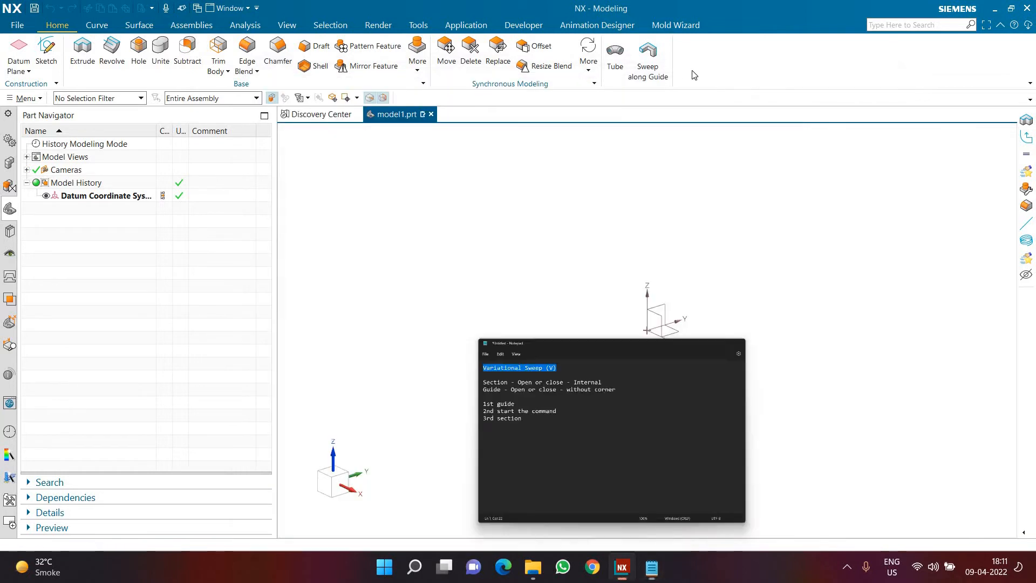
pyautogui.click(803, 85)
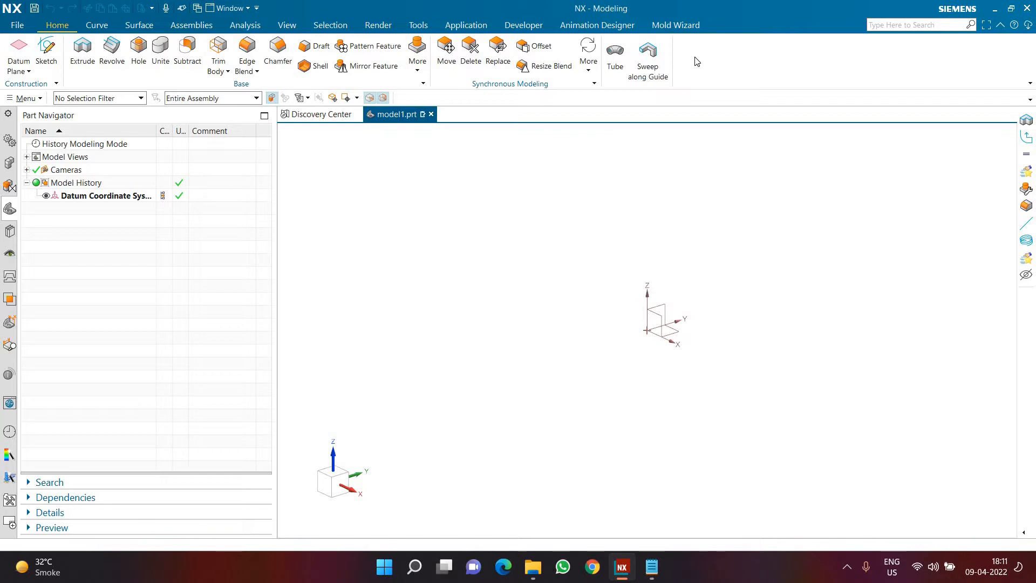
# Look through the additional surface and base modeling commands to locate Variational Sweep
pyautogui.click(136, 27)
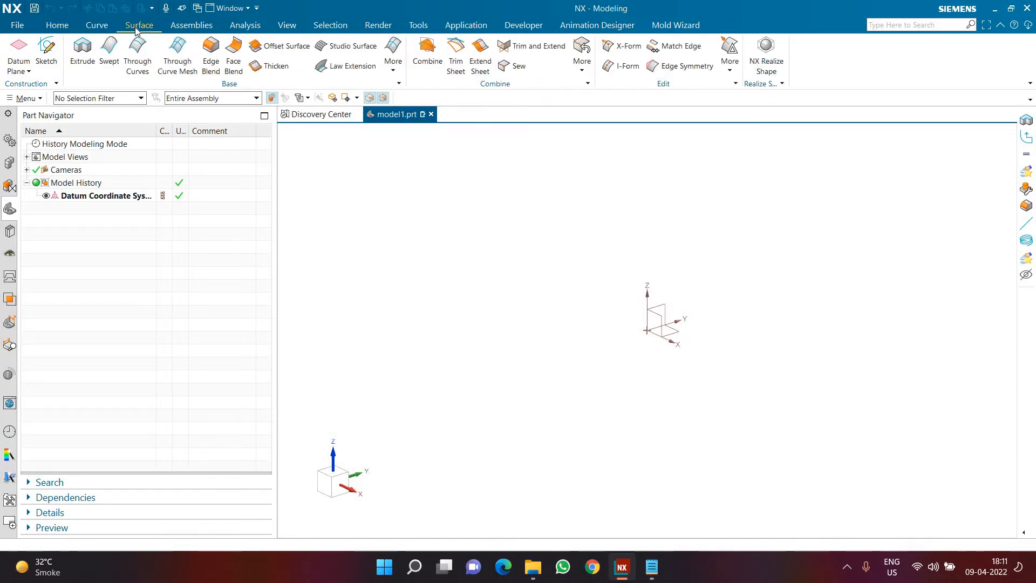
pyautogui.click(398, 69)
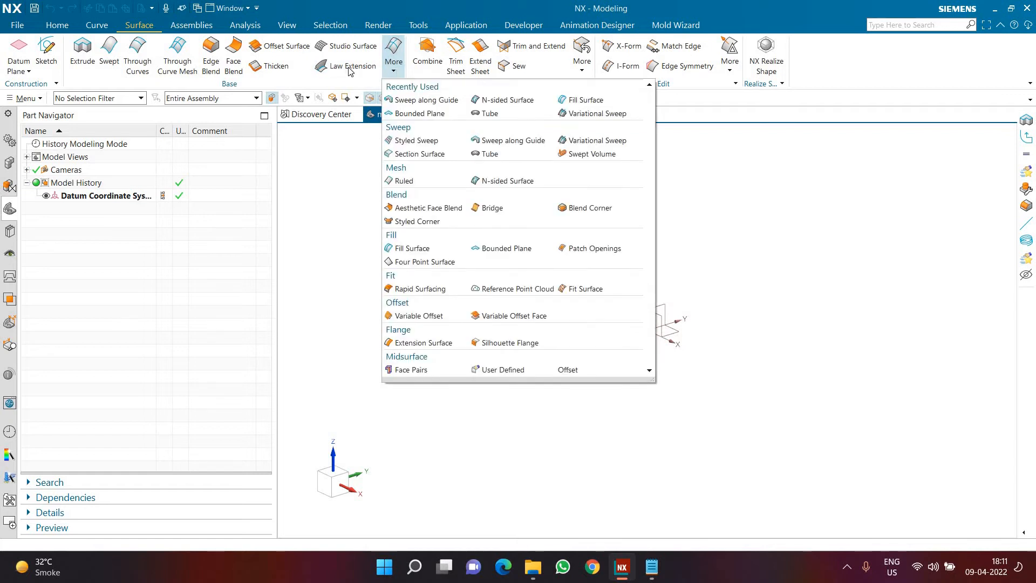
pyautogui.click(57, 25)
pyautogui.click(417, 61)
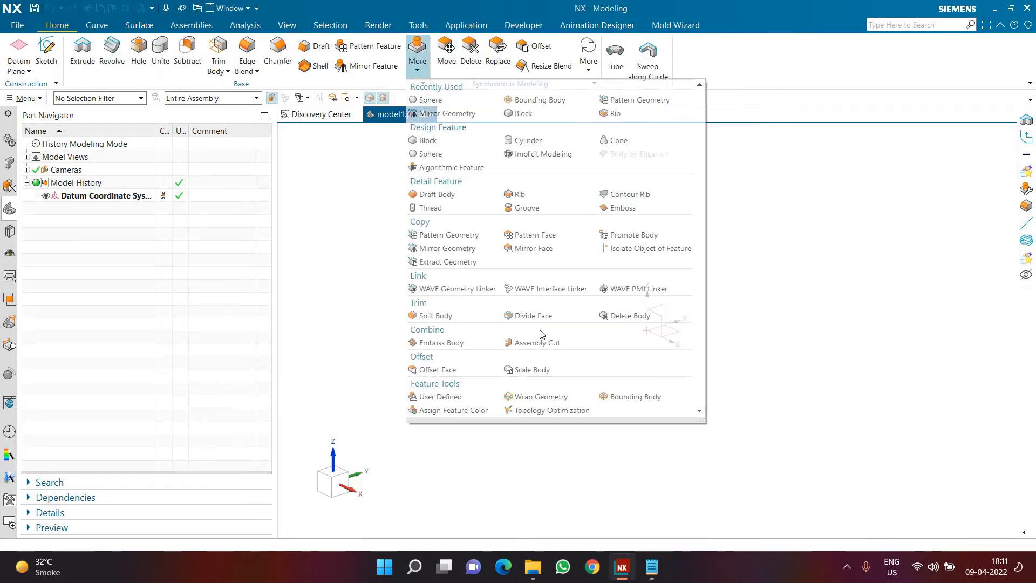
pyautogui.click(151, 27)
pyautogui.click(393, 61)
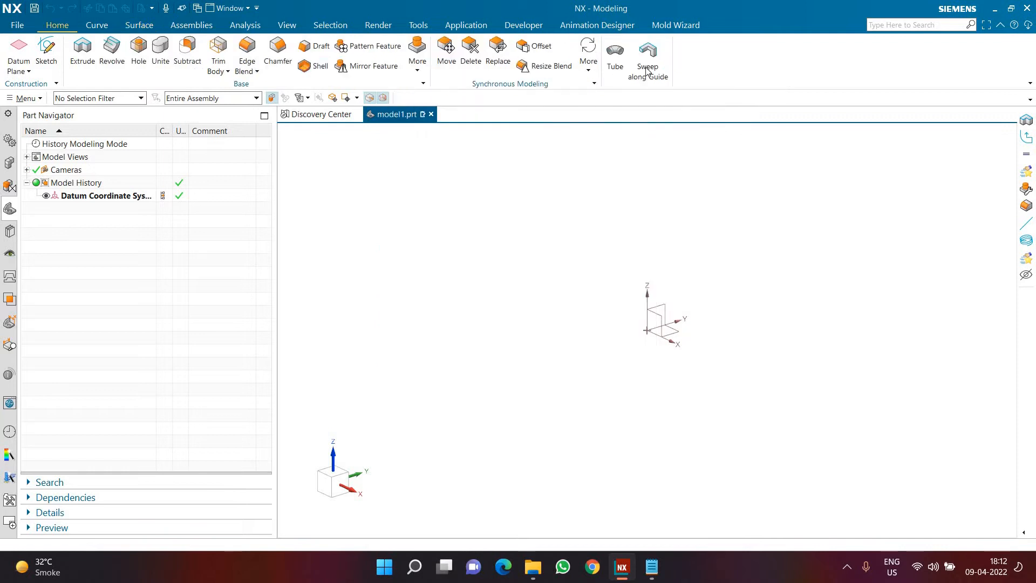
# Search the customizable commands for "vari" and add Variational Sweep to the Home ribbon beside Sweep along Guide
pyautogui.rightClick(700, 65)
pyautogui.click(769, 490)
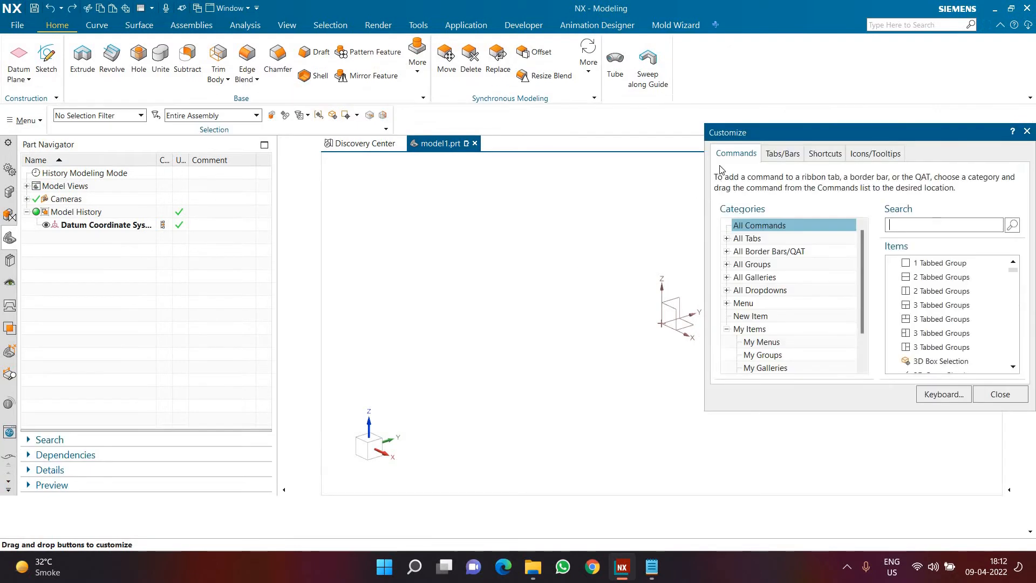
pyautogui.click(612, 268)
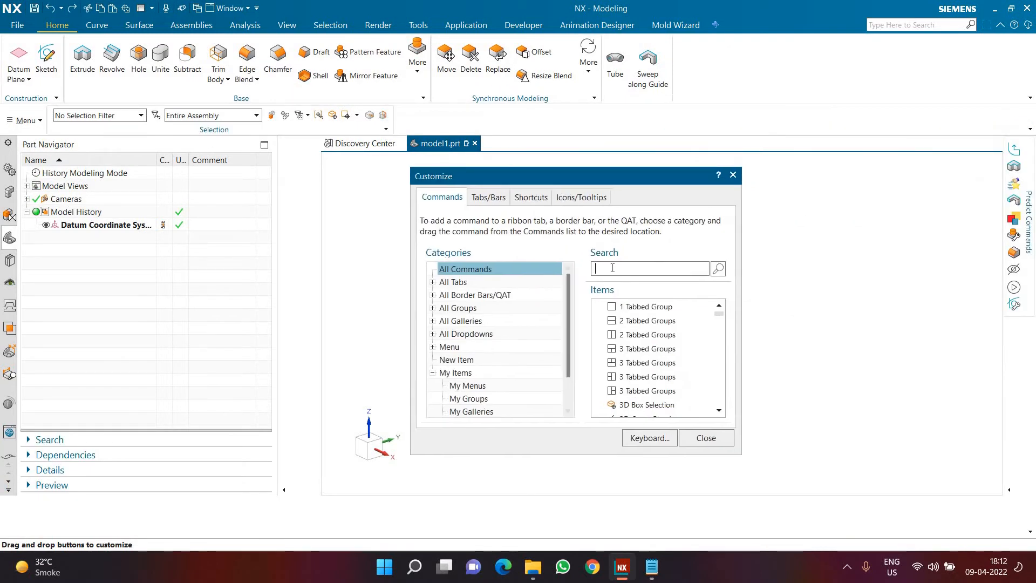
pyautogui.write('vari')
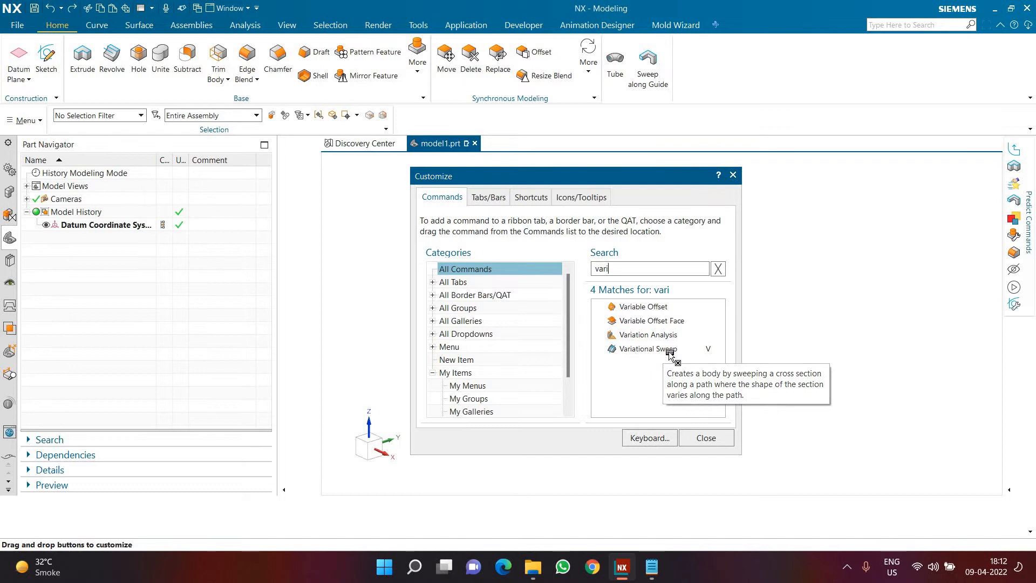
pyautogui.moveTo(668, 353); pyautogui.dragTo(675, 72)
pyautogui.click(705, 437)
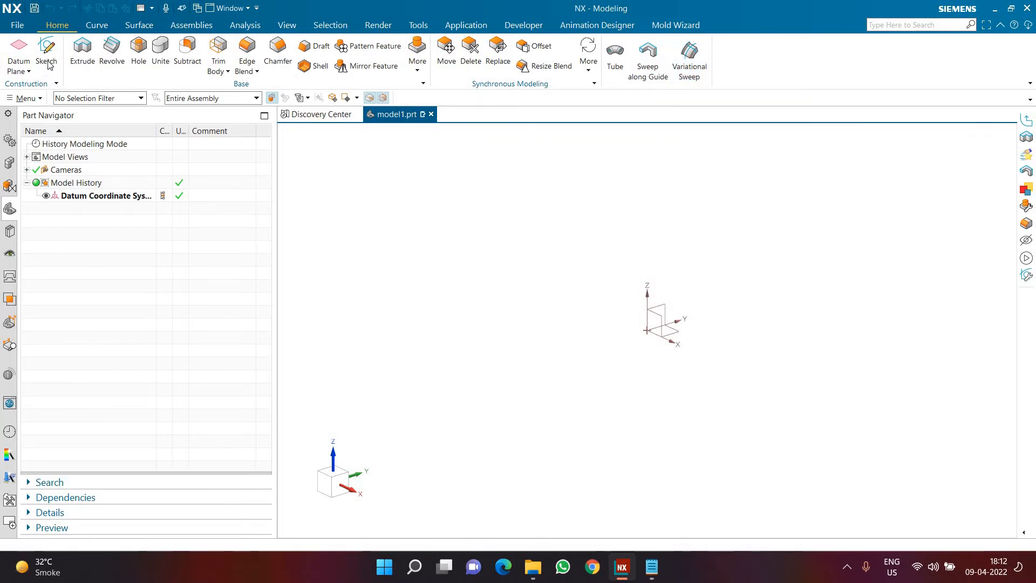
# Switch to Notepad, highlight "guide", "start the command" and "section" in the workflow list, and return to NX
pyautogui.click(652, 567)
pyautogui.doubleClick(367, 226)
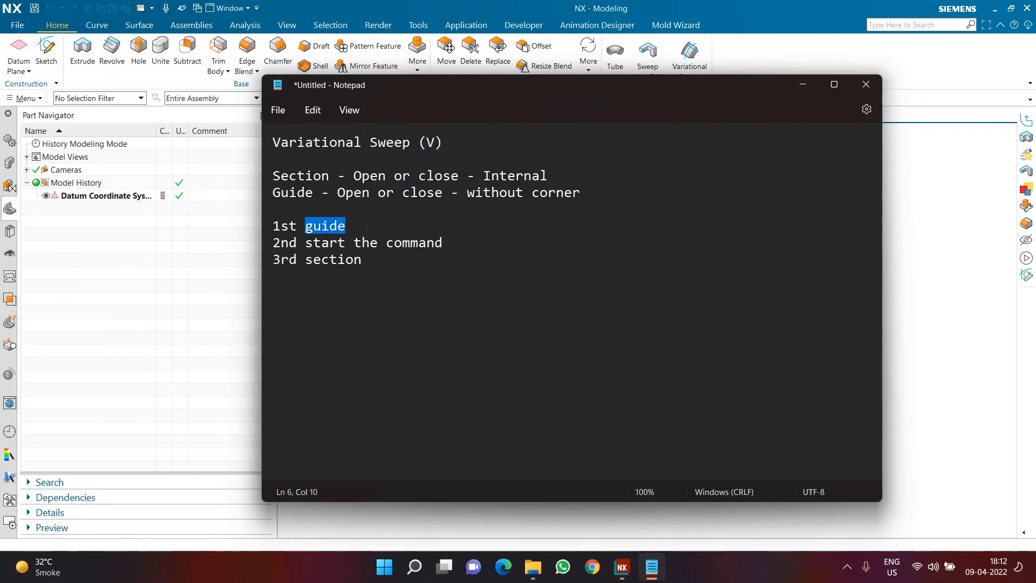
pyautogui.moveTo(306, 243); pyautogui.dragTo(443, 243)
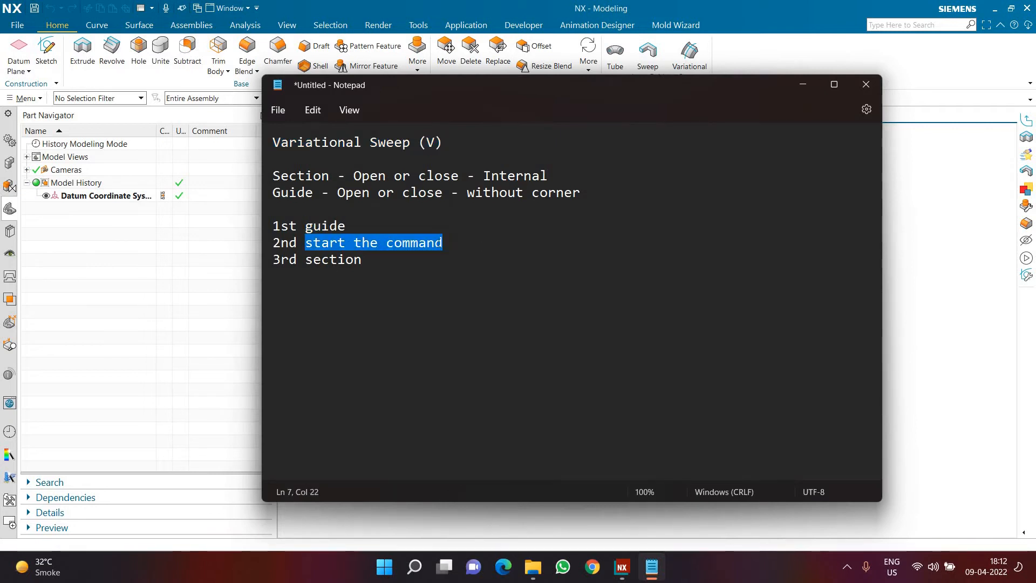
pyautogui.moveTo(306, 260); pyautogui.dragTo(373, 260)
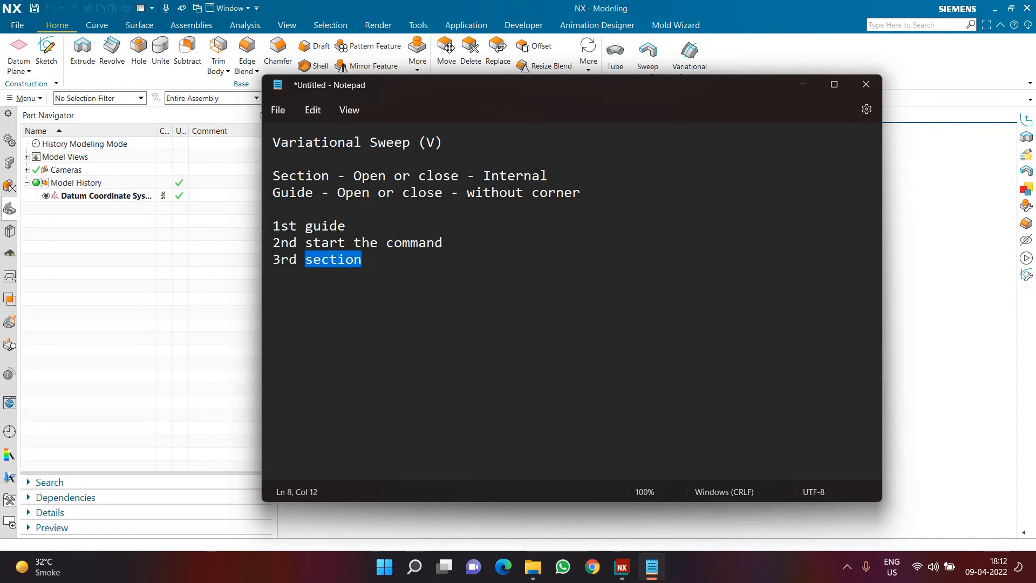
pyautogui.click(383, 264)
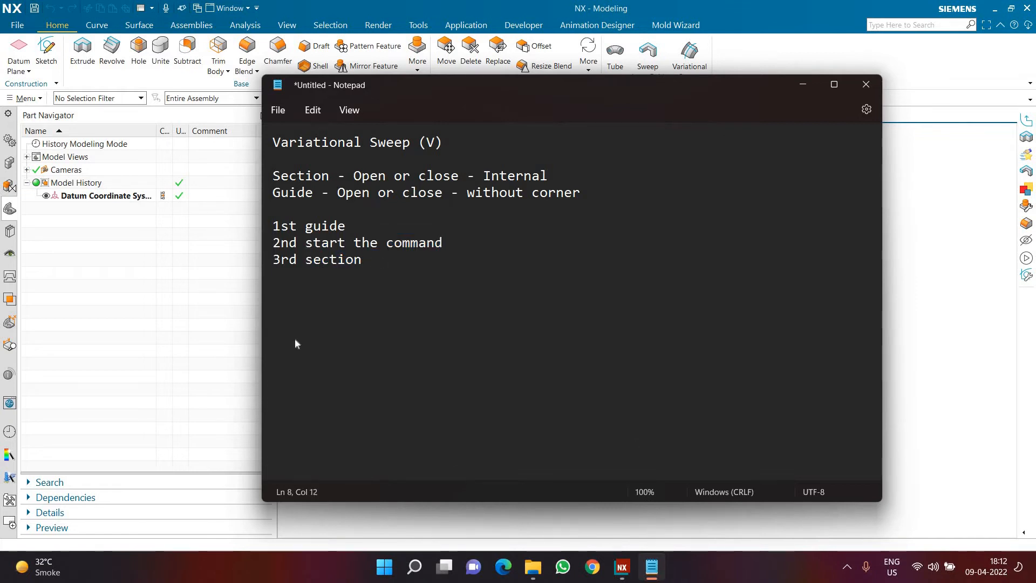
pyautogui.click(651, 567)
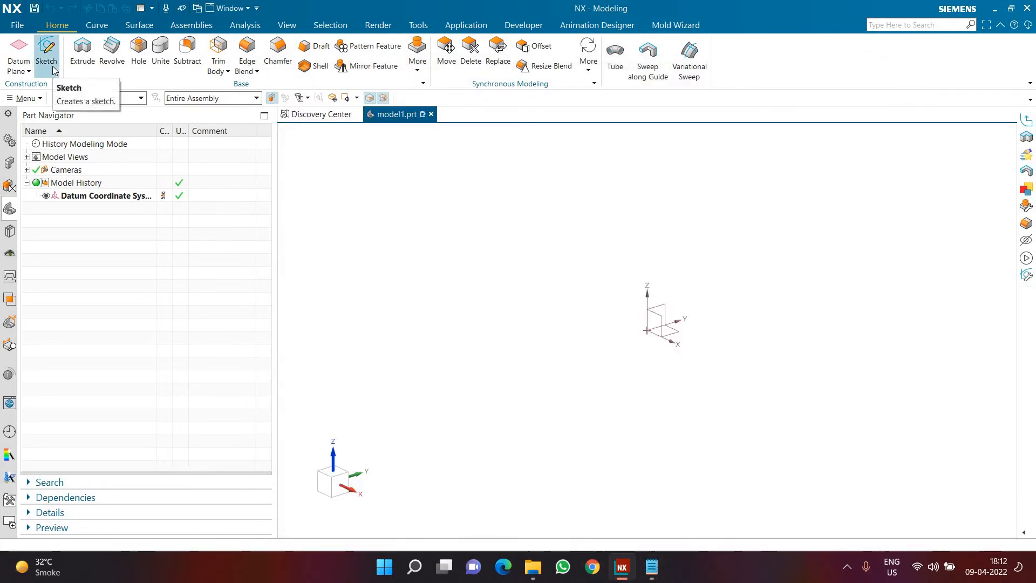
# Create a new sketch with the On Plane type on the default XY plane
pyautogui.click(53, 67)
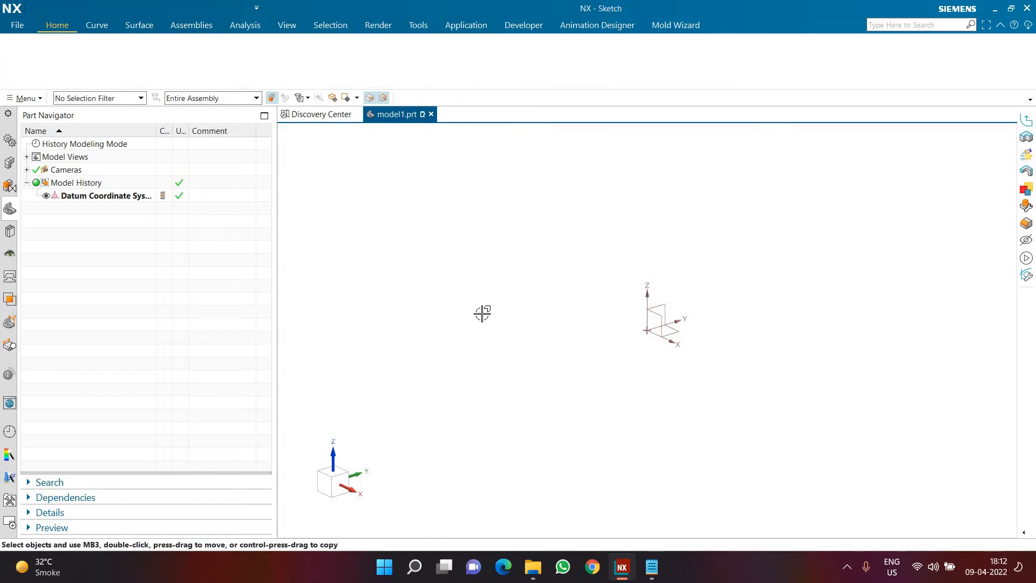
pyautogui.click(371, 193)
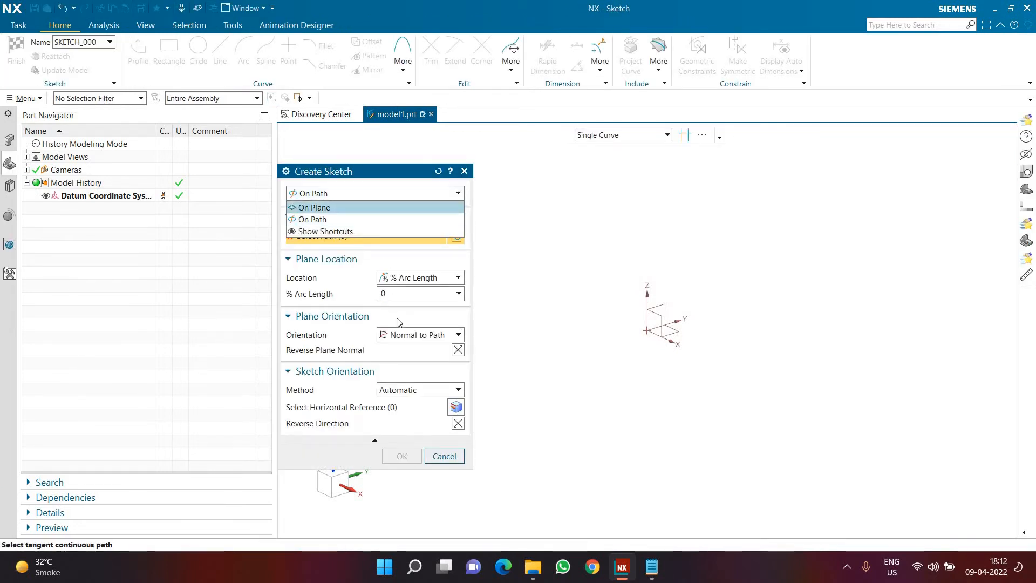
pyautogui.click(314, 207)
pyautogui.click(398, 315)
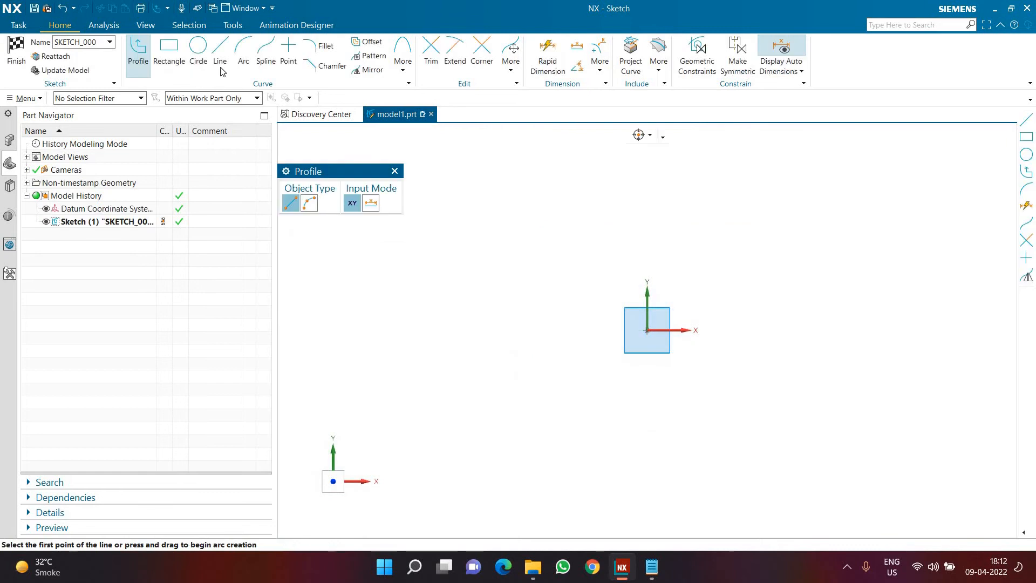
# Sketch a horizontal line about 340 mm long from the origin along the X axis
pyautogui.click(220, 60)
pyautogui.click(647, 330)
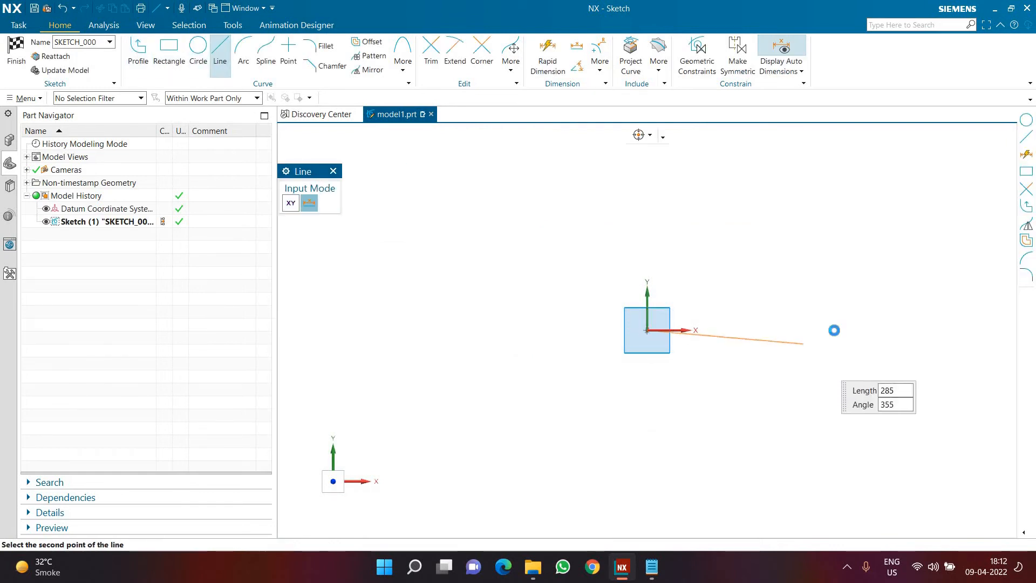
pyautogui.click(835, 331)
pyautogui.press('Escape')
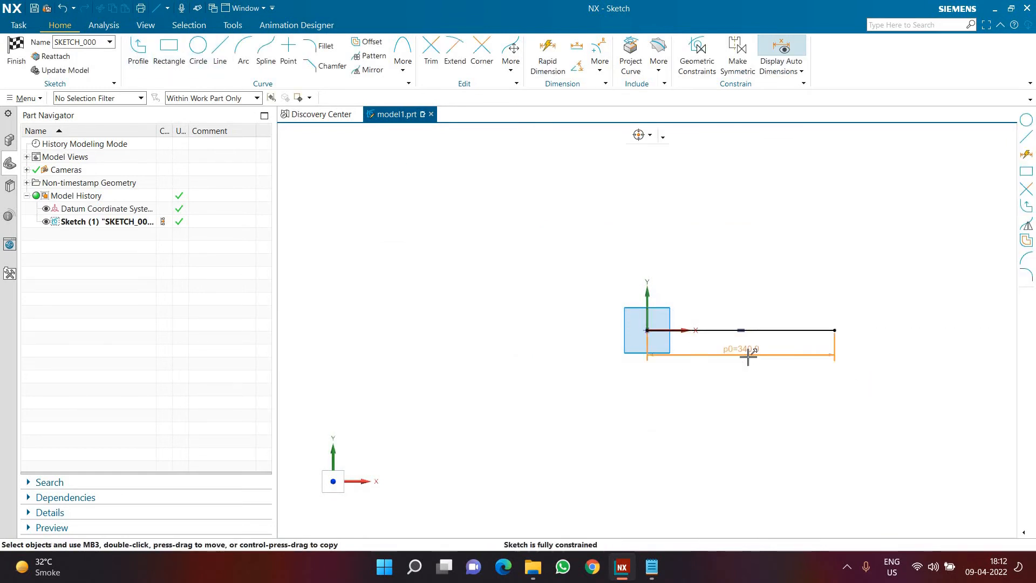
# Set the guide line's length to 150 mm and finish the sketch
pyautogui.doubleClick(748, 356)
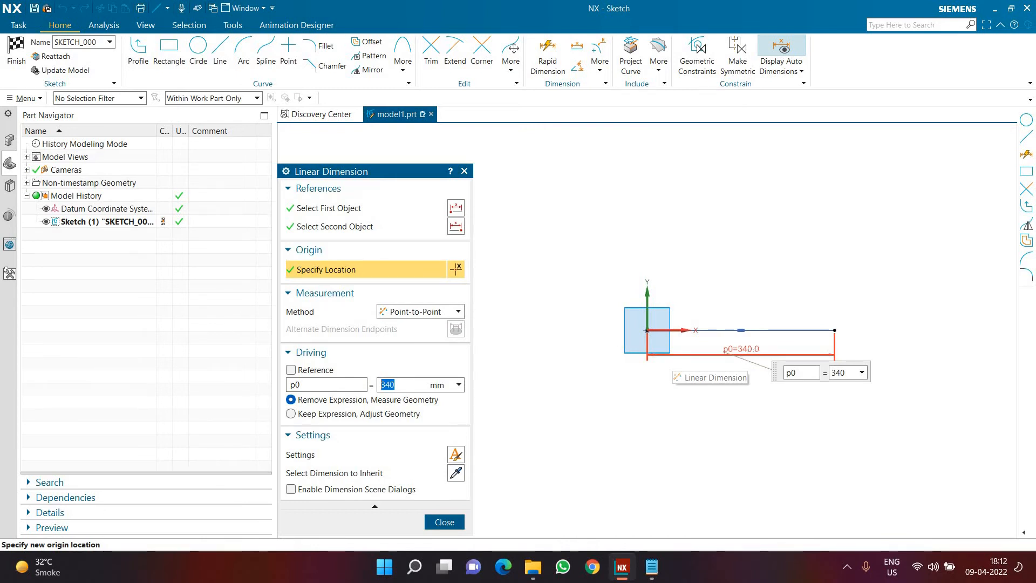
pyautogui.write('150')
pyautogui.press('Return')
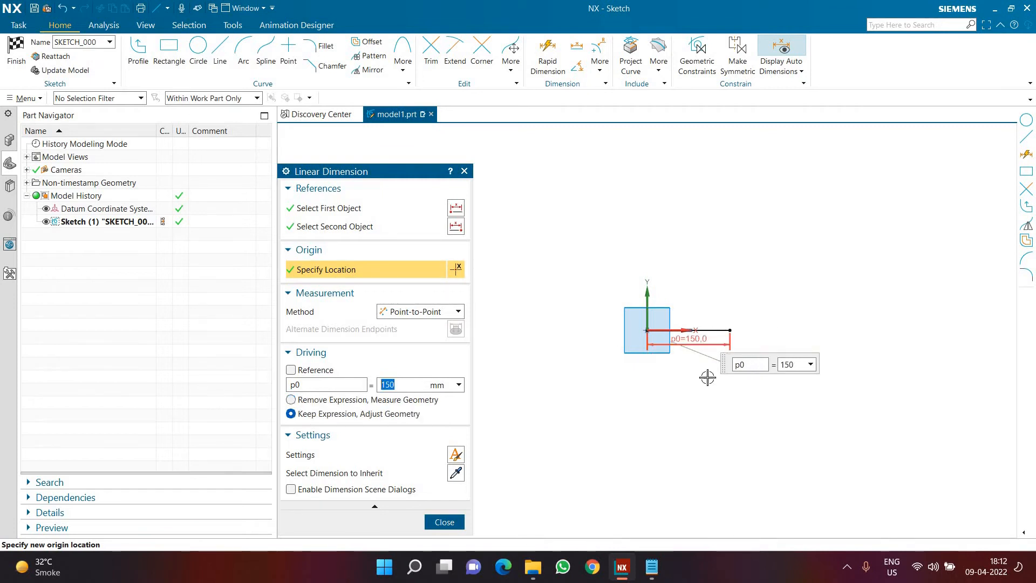
pyautogui.click(444, 523)
pyautogui.hotkey('ctrl', 'q')
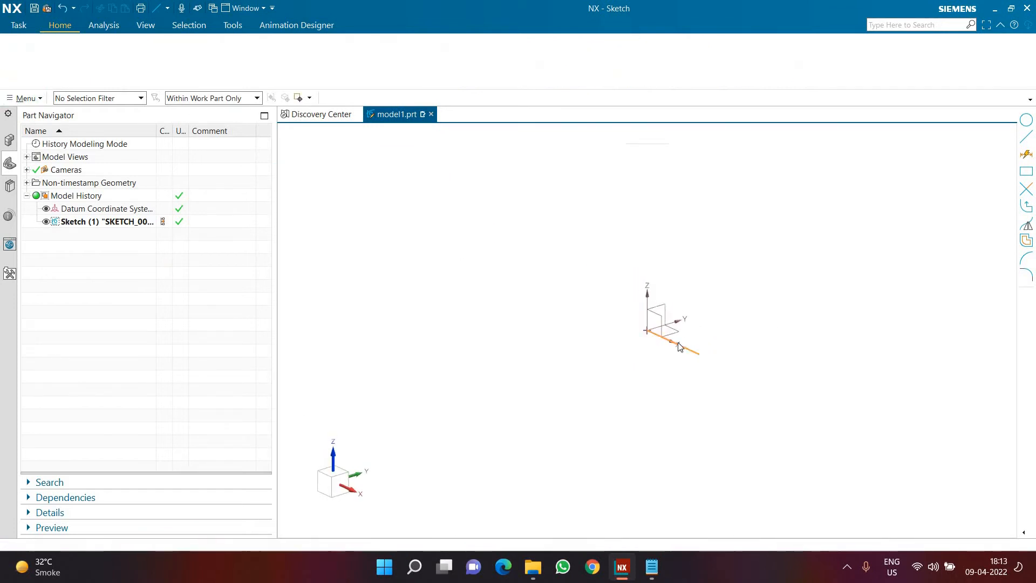
# Switch to Notepad, highlight "start the command" in the workflow list, maximize the notes, and return to NX
pyautogui.scroll(6, 679, 345)
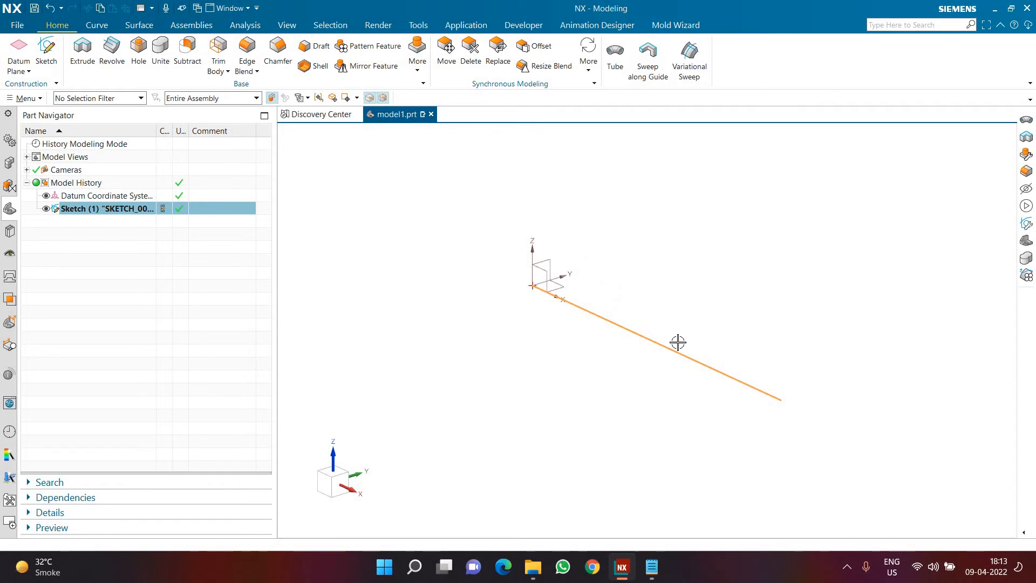
pyautogui.click(657, 570)
pyautogui.moveTo(297, 243); pyautogui.dragTo(475, 246)
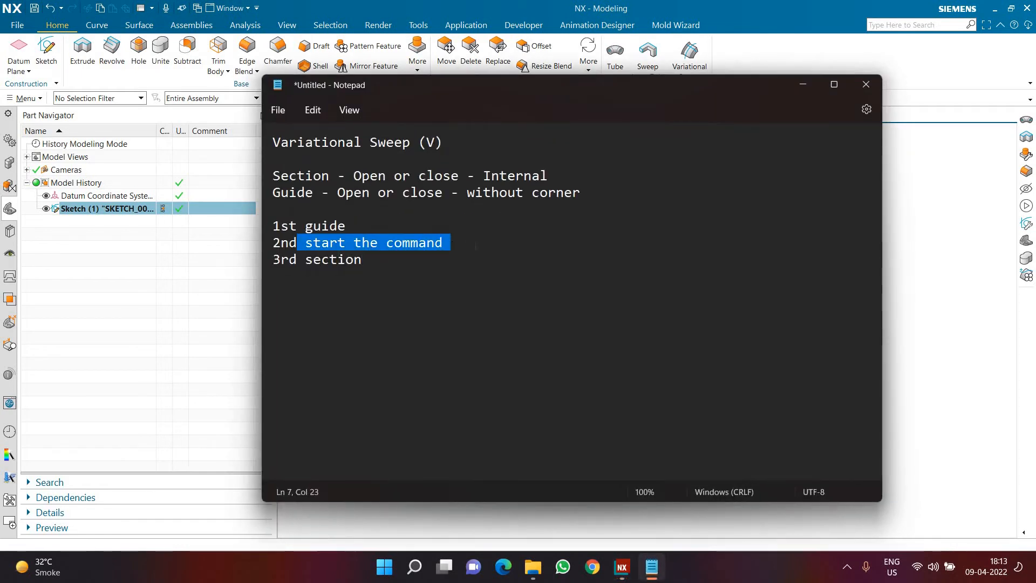
pyautogui.click(834, 84)
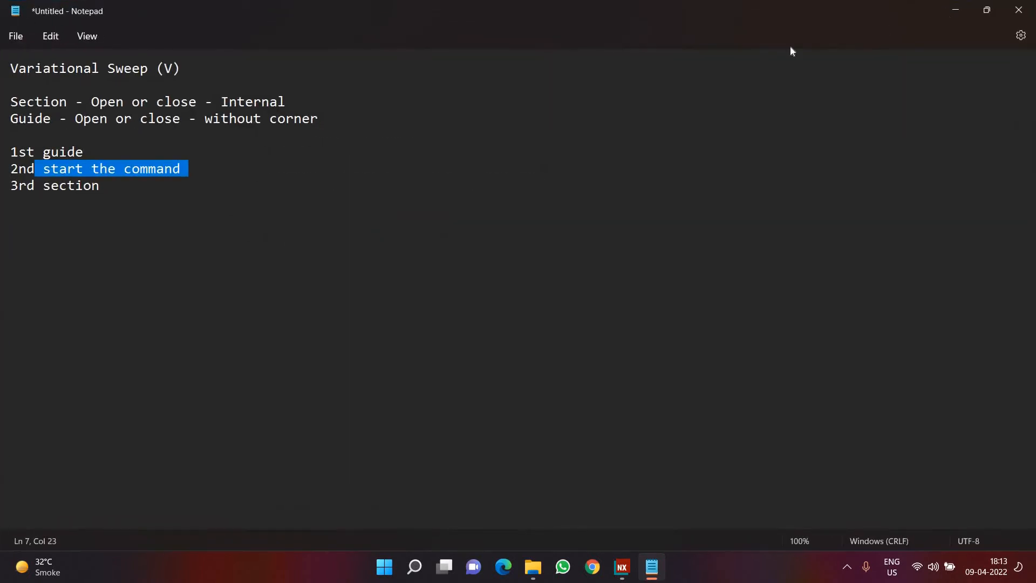
pyautogui.hotkey('alt', 'Tab')
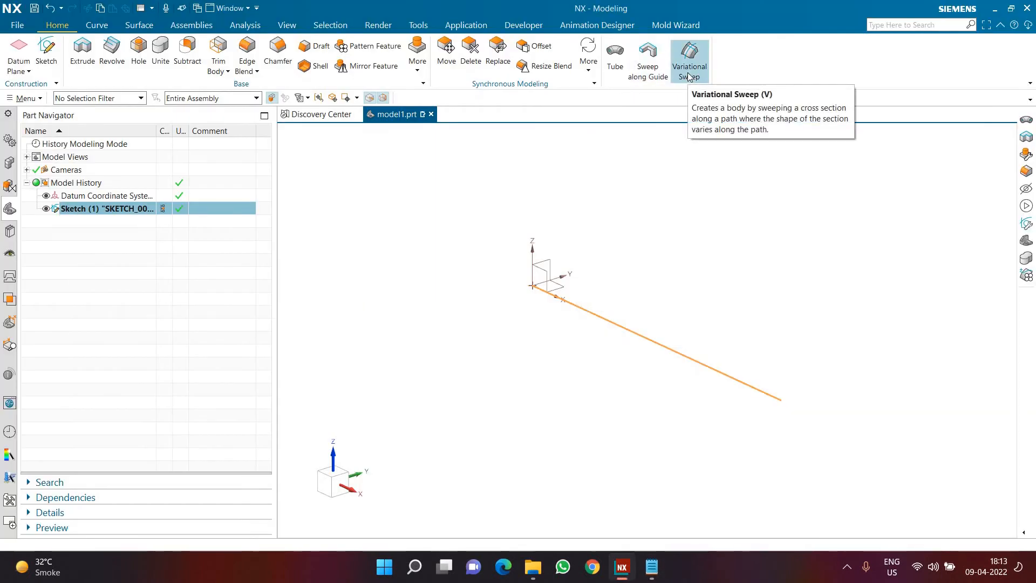
# Compare the selection inputs of the reset Variational Sweep command with those of Sweep Along Guide and Tube
pyautogui.click(689, 77)
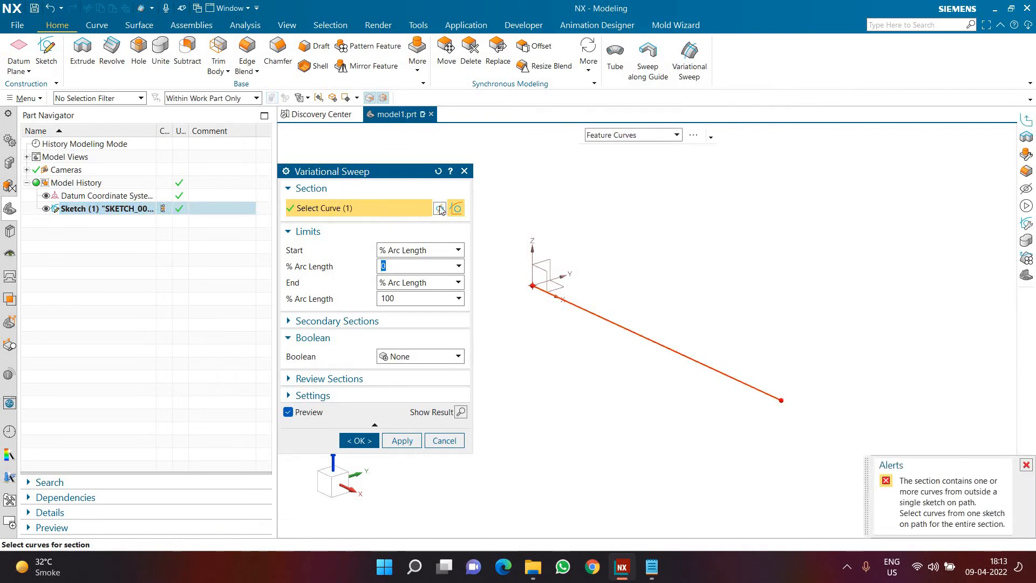
pyautogui.click(438, 171)
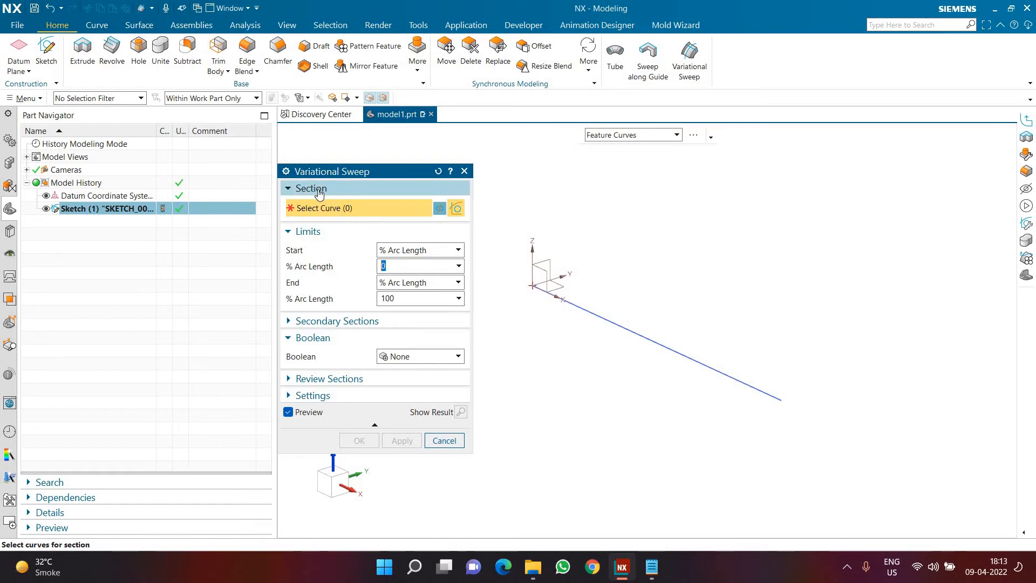
pyautogui.click(648, 59)
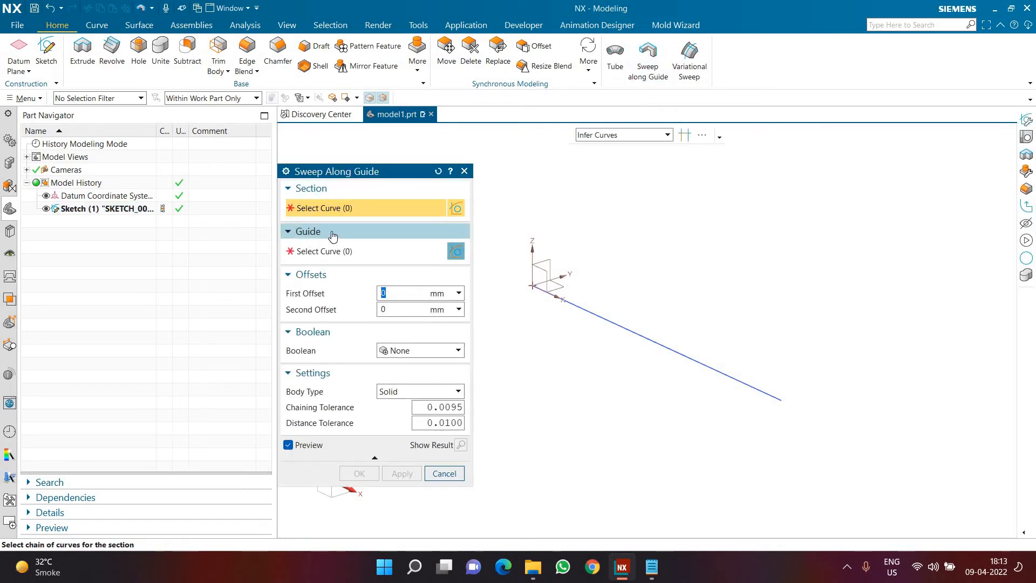
pyautogui.click(616, 62)
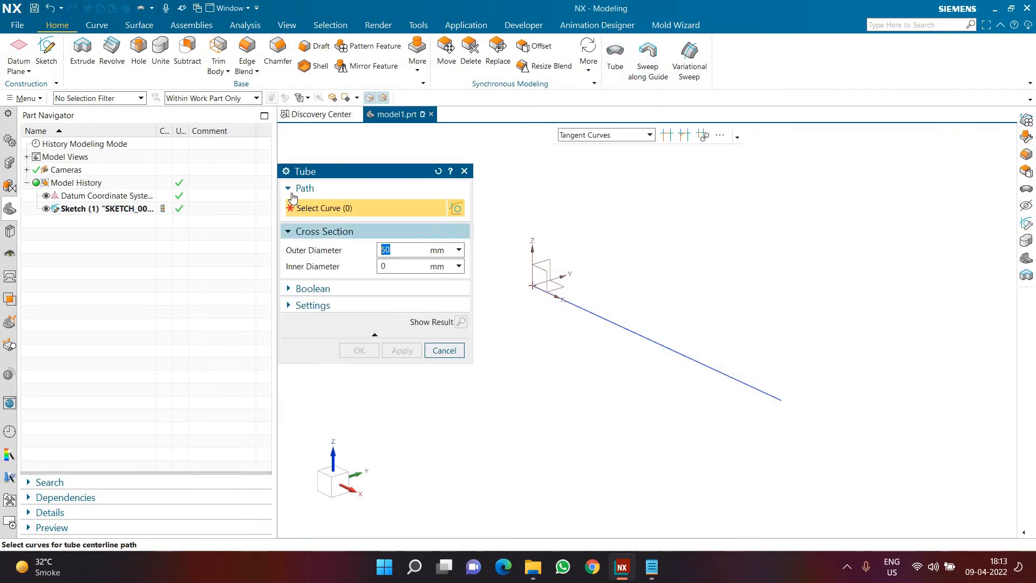
# Start a Variational Sweep section sketch on the guide line, normal to the path at 0% arc length, with the sketch direction reversed
pyautogui.click(693, 72)
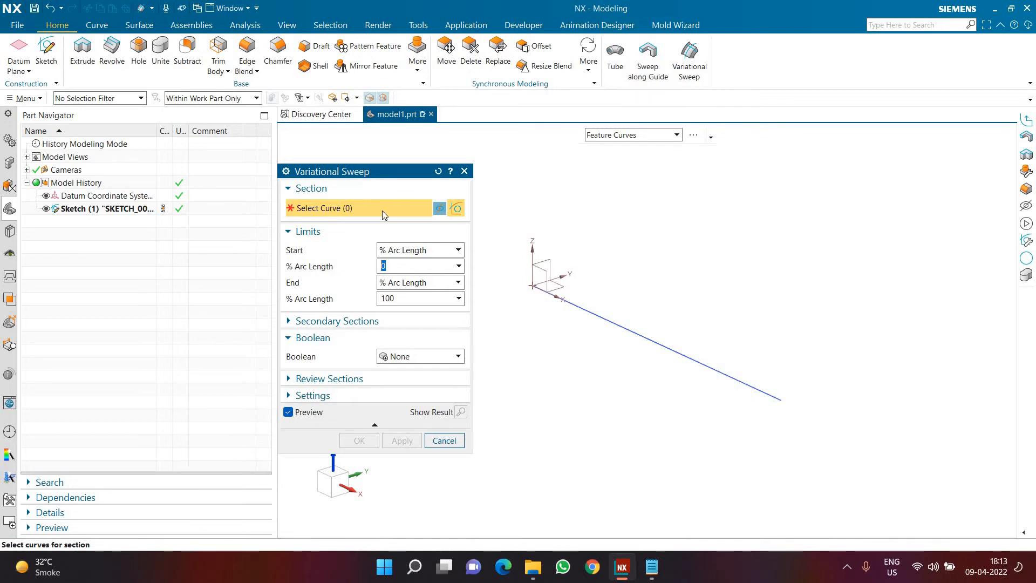
pyautogui.click(439, 212)
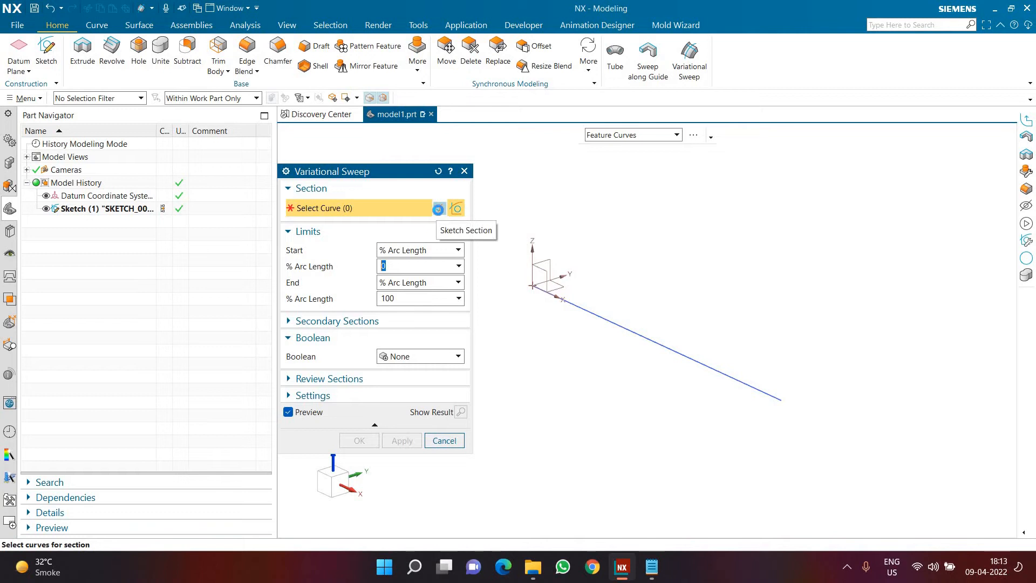
pyautogui.click(572, 306)
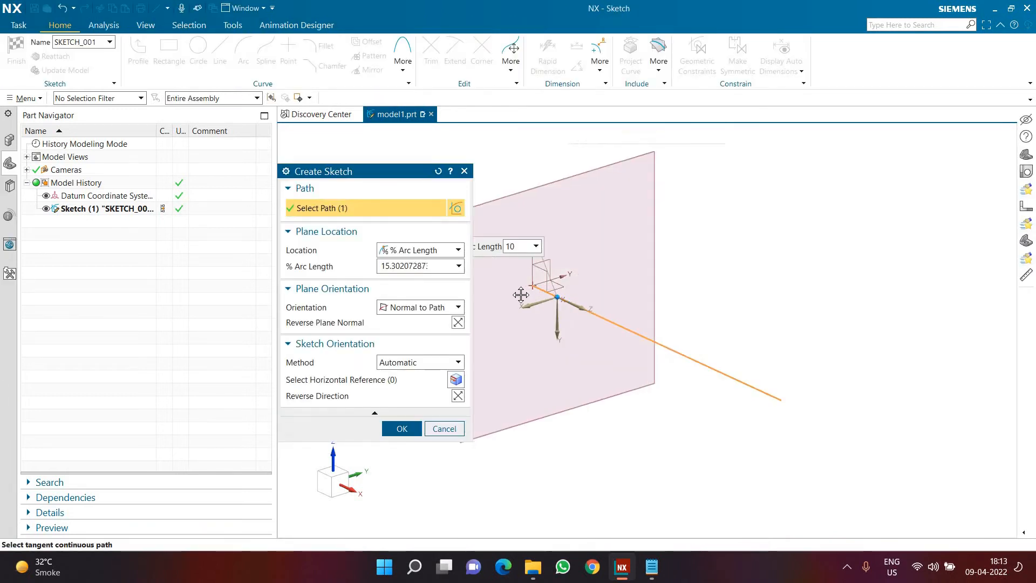
pyautogui.moveTo(520, 295)
pyautogui.mouseDown()
pyautogui.moveTo(570, 321)
pyautogui.moveTo(511, 302)
pyautogui.moveTo(637, 366)
pyautogui.moveTo(488, 313)
pyautogui.mouseUp()
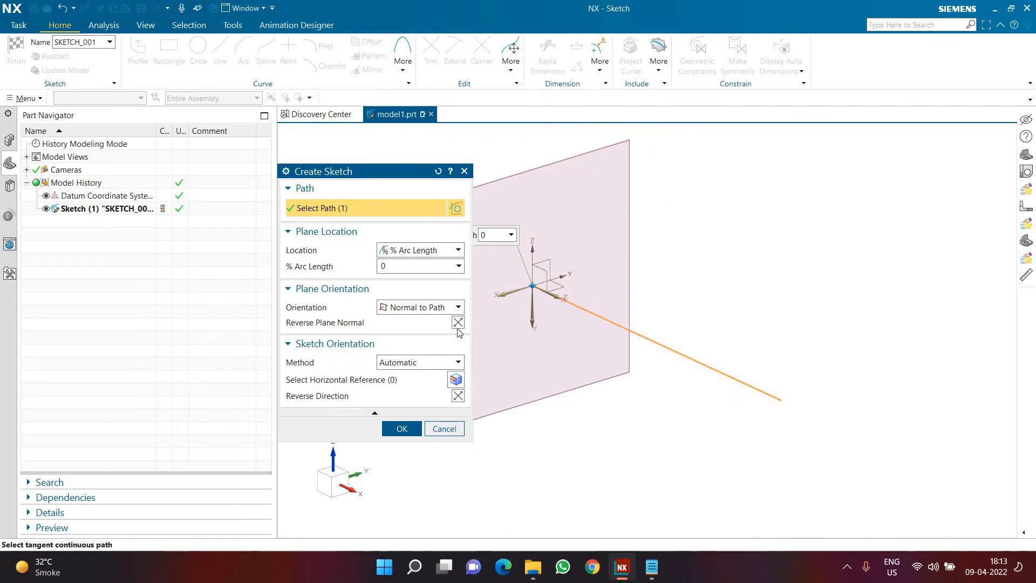
pyautogui.click(457, 395)
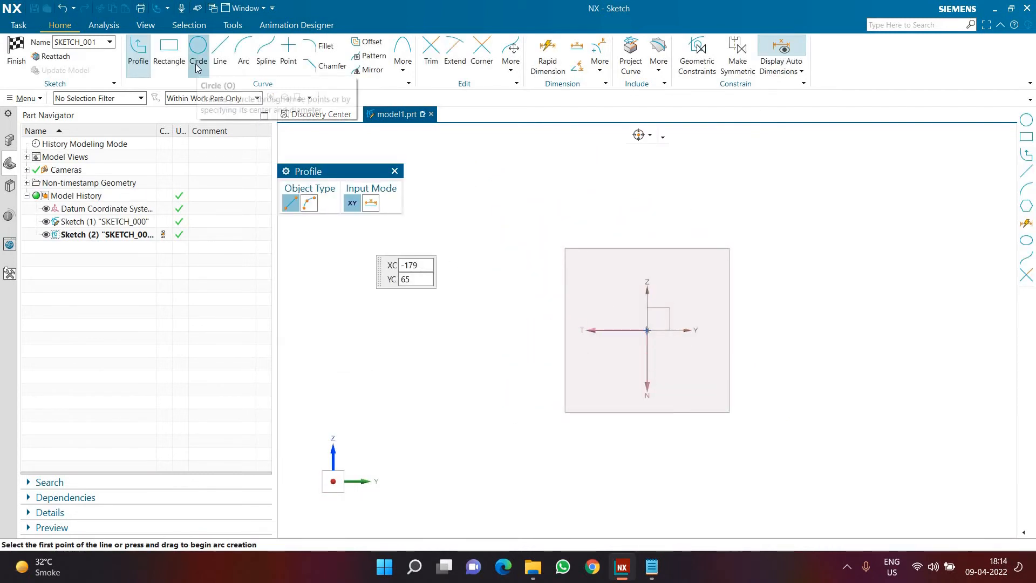
# Draw a closed ellipse with a 30 mm major and 20 mm minor radius above the sketch origin, and select its centre point
pyautogui.click(404, 72)
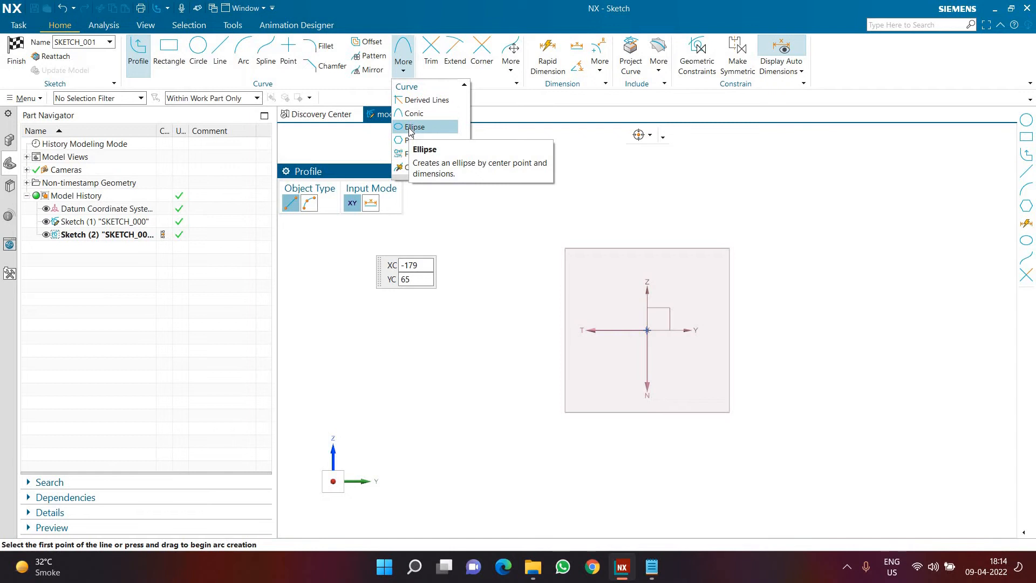
pyautogui.click(410, 130)
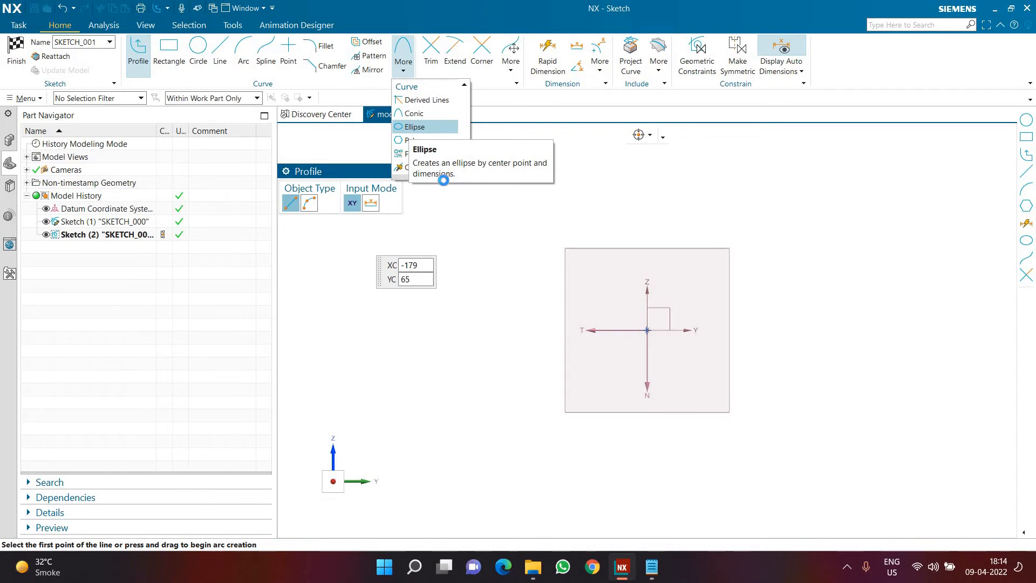
pyautogui.click(607, 218)
pyautogui.scroll(2, 594, 228)
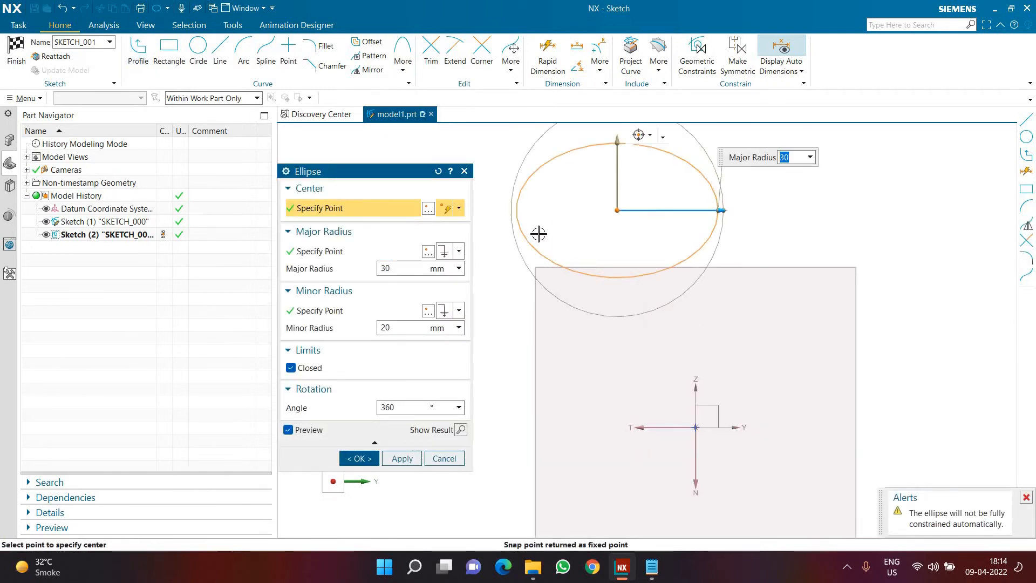
pyautogui.click(365, 458)
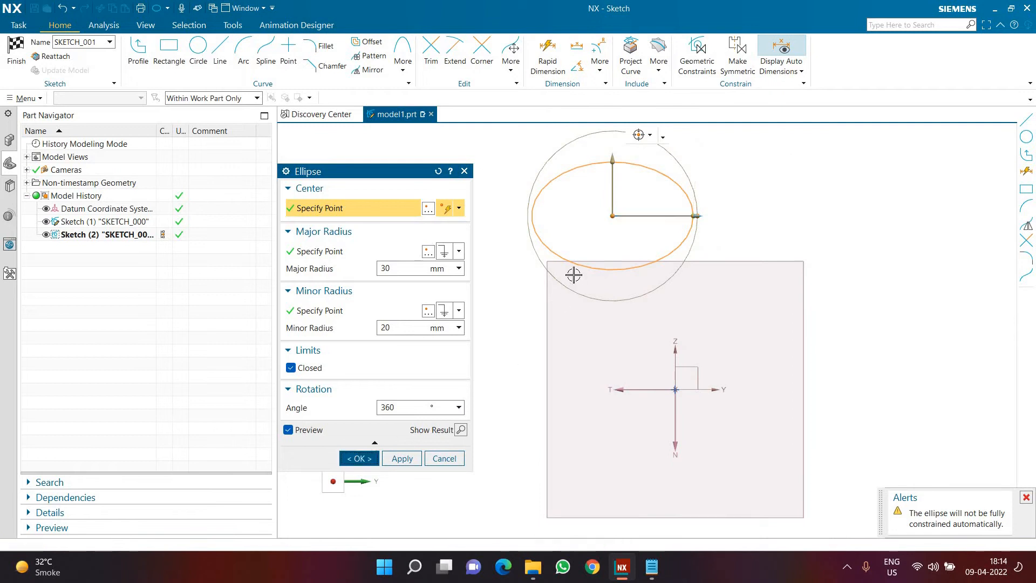
pyautogui.click(611, 216)
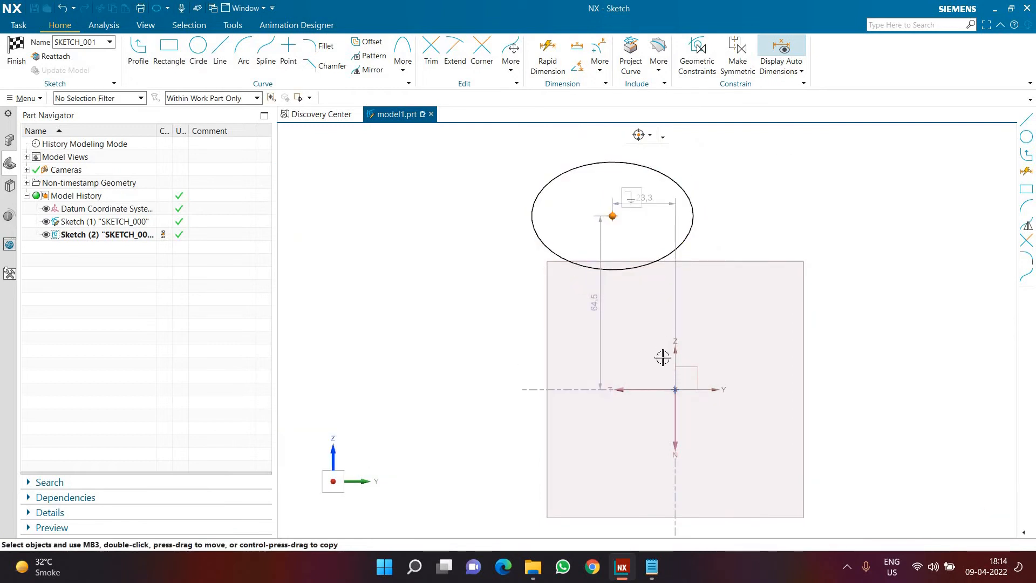
# Constrain the ellipse's centre point to be coincident with the sketch origin, and clear the selection
pyautogui.click(675, 389)
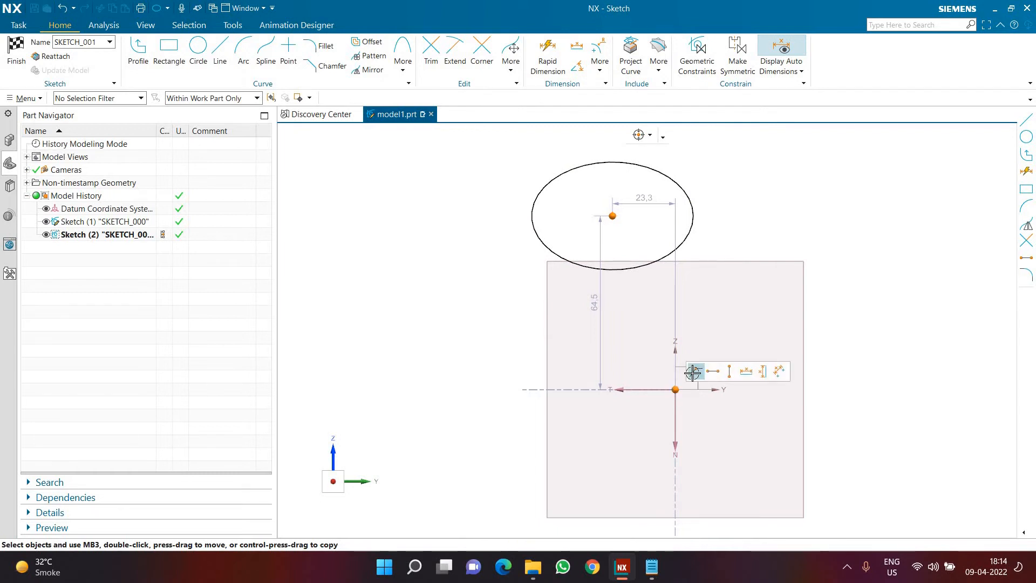
pyautogui.click(694, 372)
pyautogui.click(714, 336)
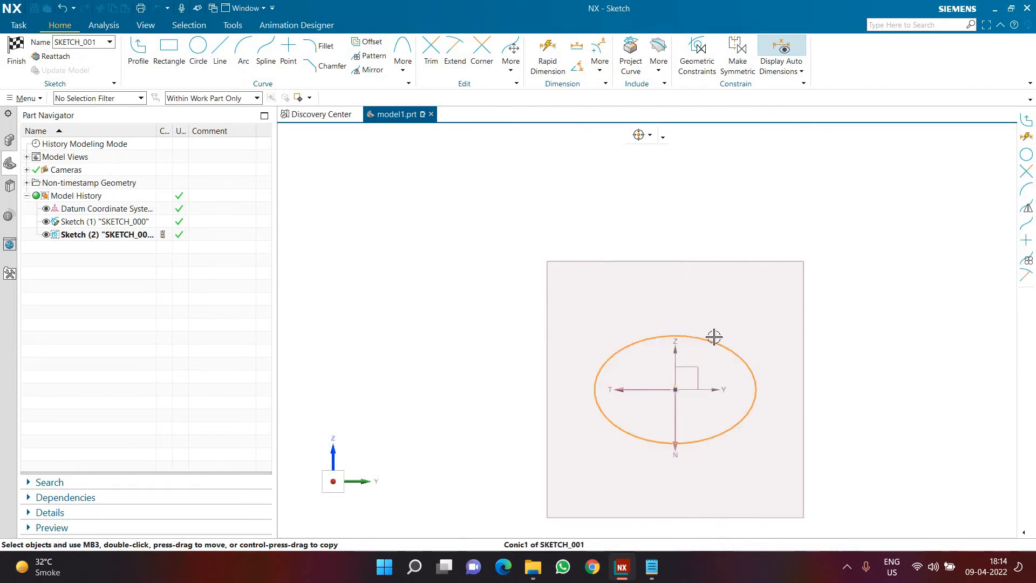
pyautogui.press('Escape')
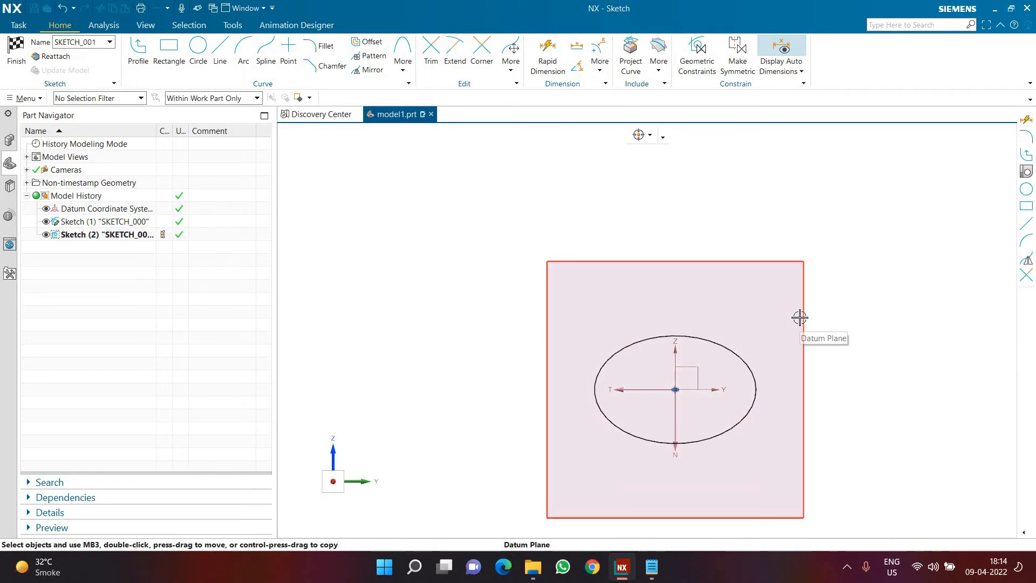
# Dimension the ellipse's major radius horizontally from its centre and set it to 40 mm
pyautogui.press('d')
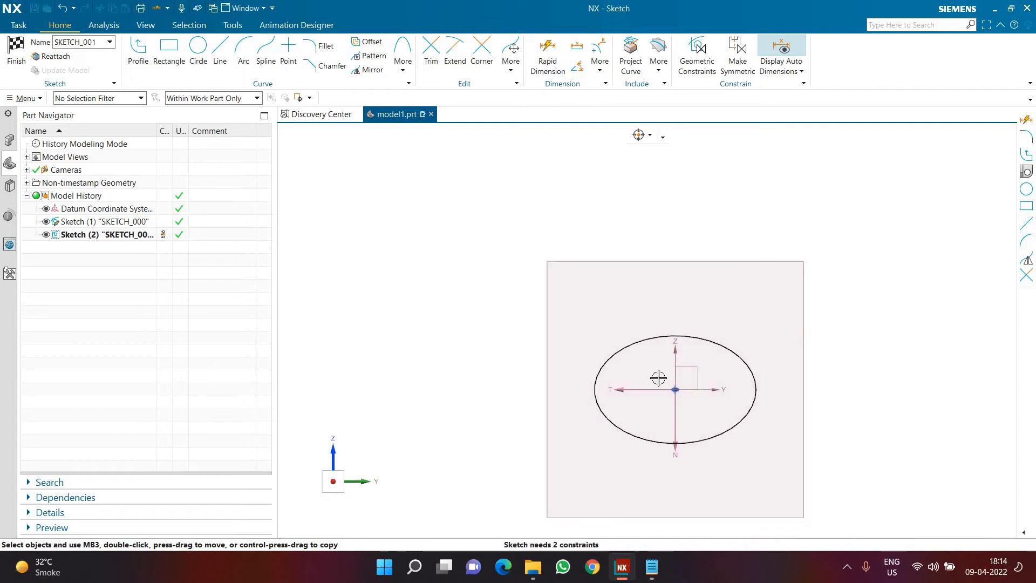
pyautogui.click(675, 389)
pyautogui.click(756, 389)
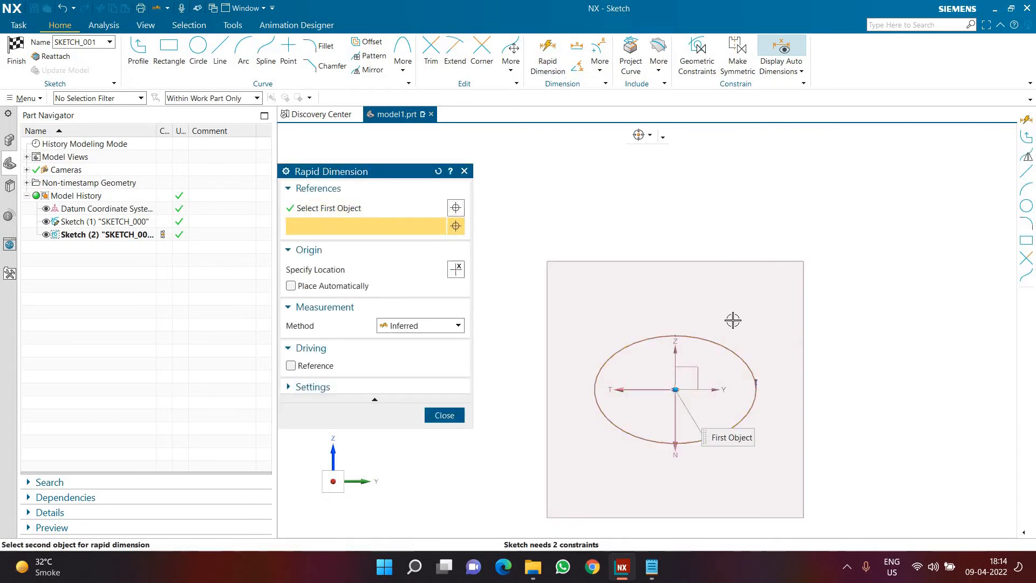
pyautogui.click(782, 358)
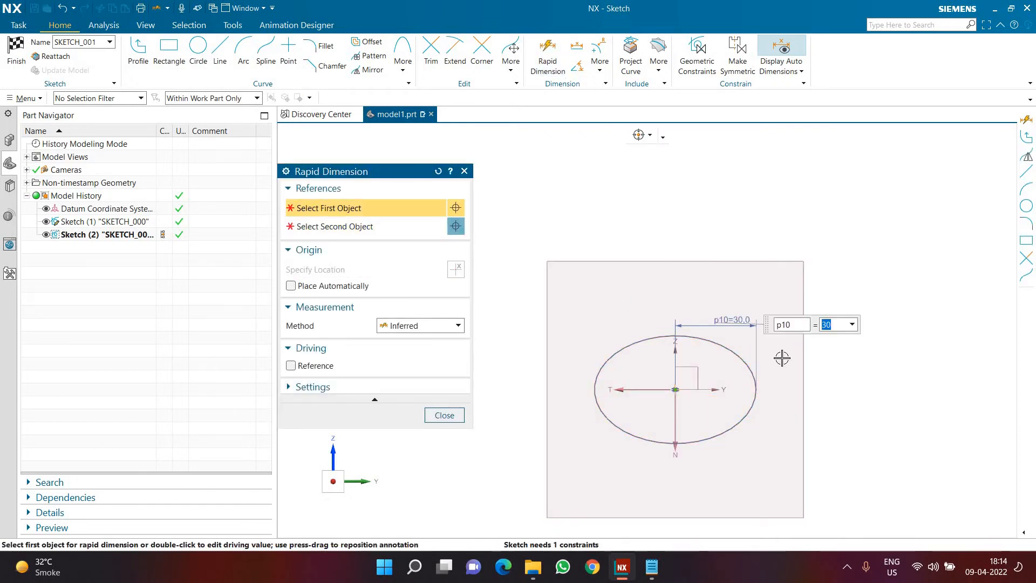
pyautogui.write('40')
pyautogui.press('Return')
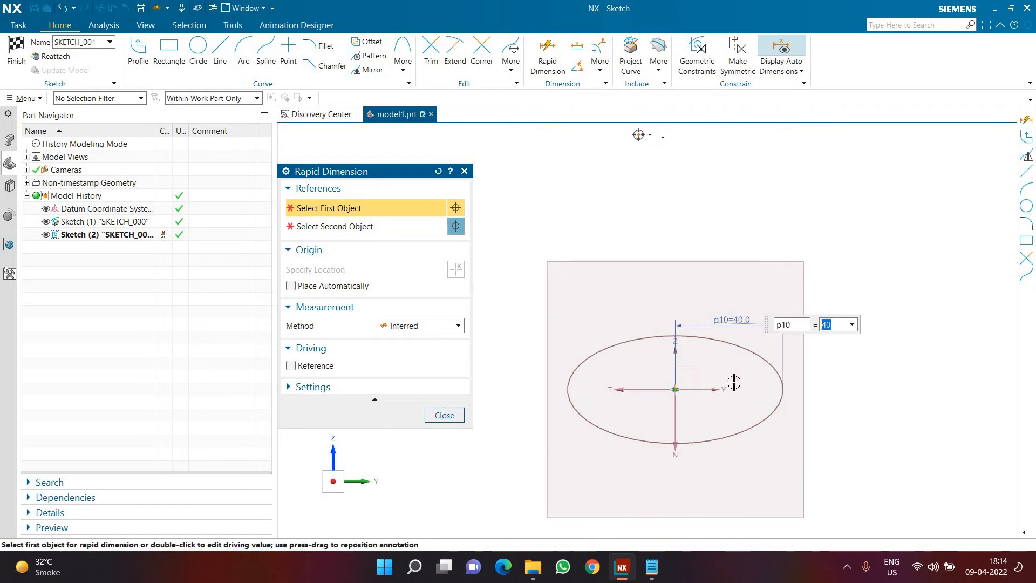
# Dimension the ellipse's minor radius vertically, placing the dimension outside the ellipse, and end Rapid Dimension
pyautogui.click(677, 338)
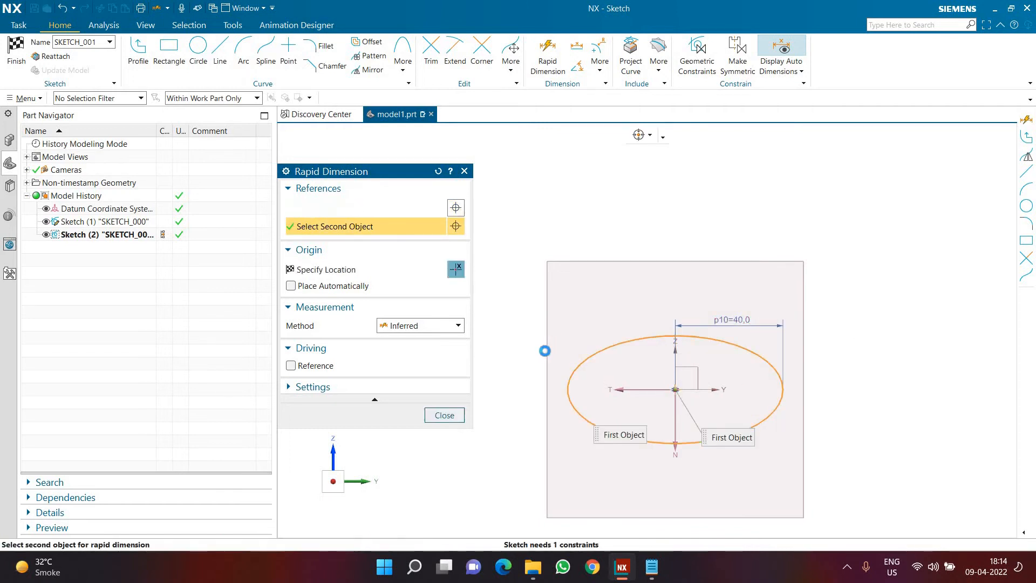
pyautogui.click(556, 361)
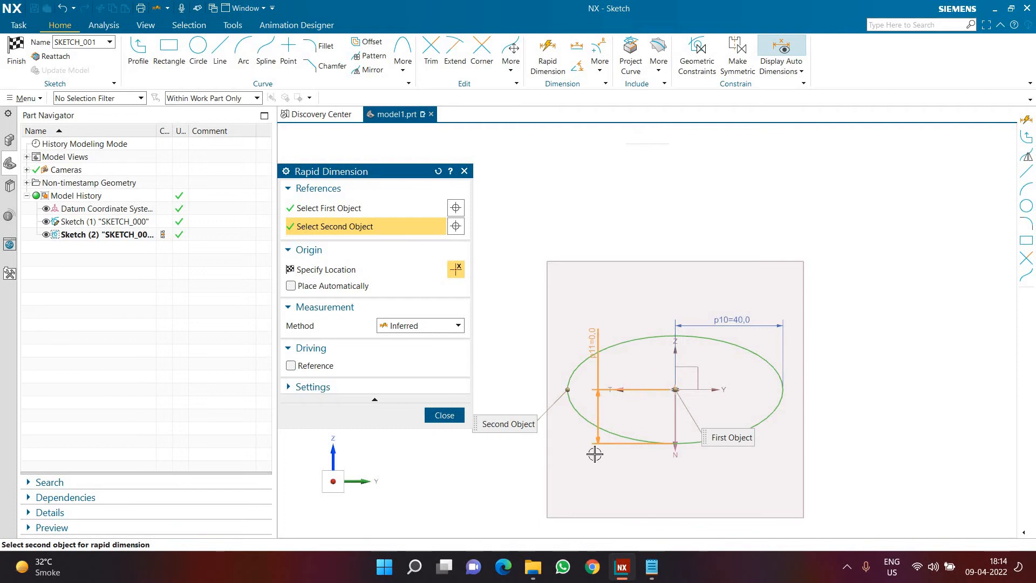
pyautogui.click(512, 499)
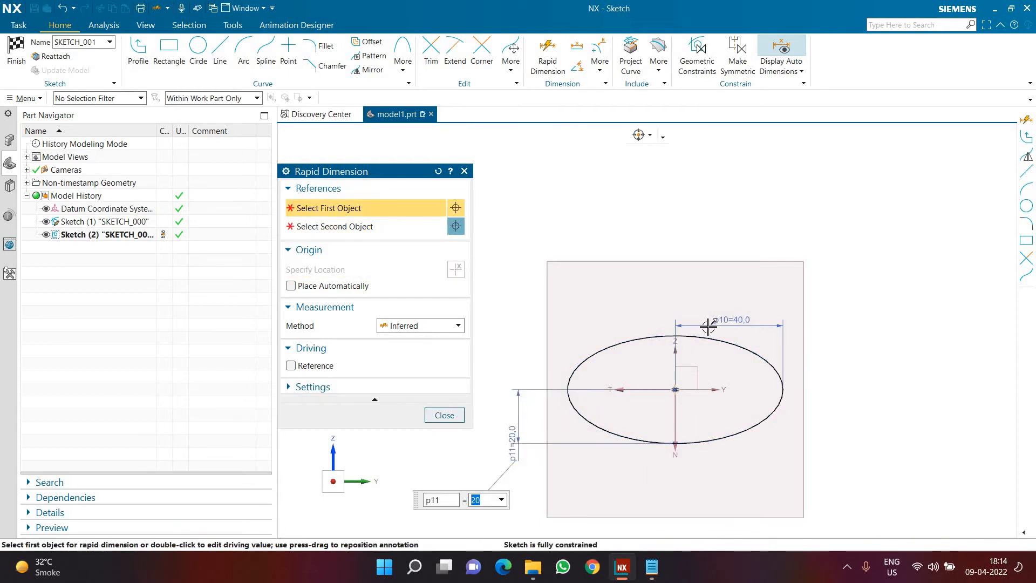
pyautogui.click(452, 421)
# Finish the section sketch and create the Variational Sweep along the full guide line, from 0 to 100% arc length
pyautogui.click(13, 61)
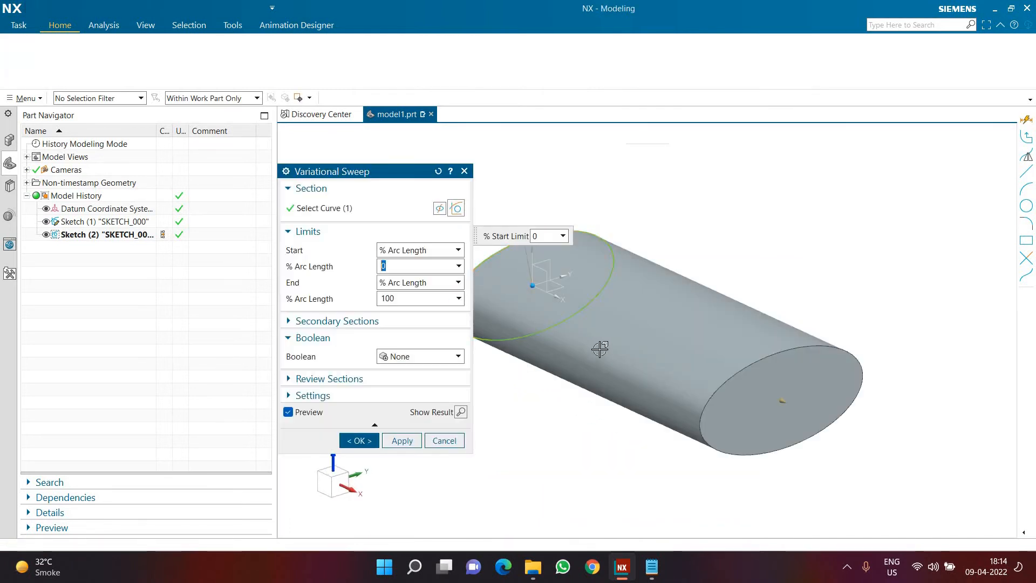
pyautogui.scroll(-3, 597, 351)
pyautogui.middleClick(636, 391)
pyautogui.moveTo(624, 394); pyautogui.dragTo(631, 398, button='middle')
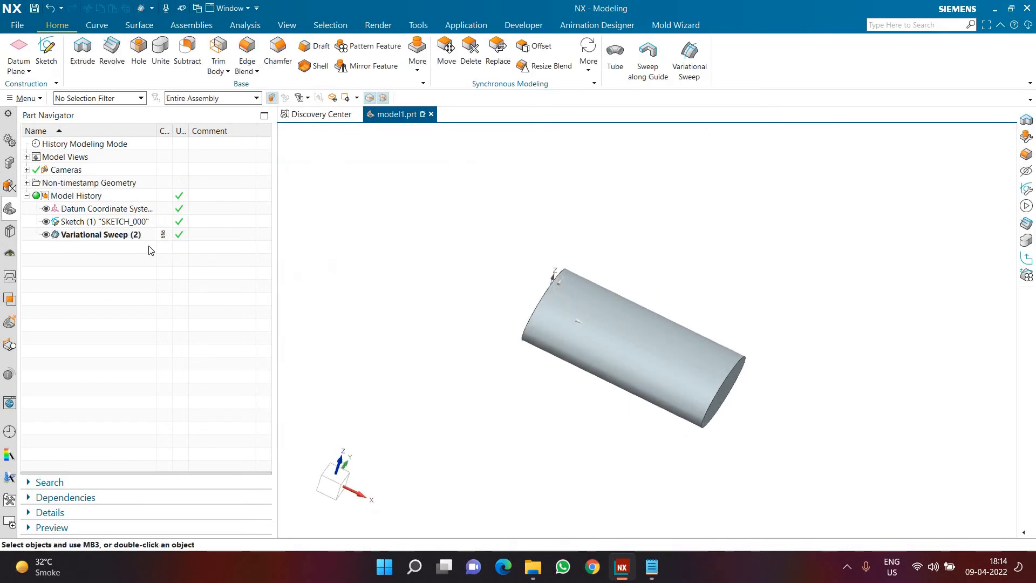
# Reopen the Variational Sweep feature for editing
pyautogui.doubleClick(127, 233)
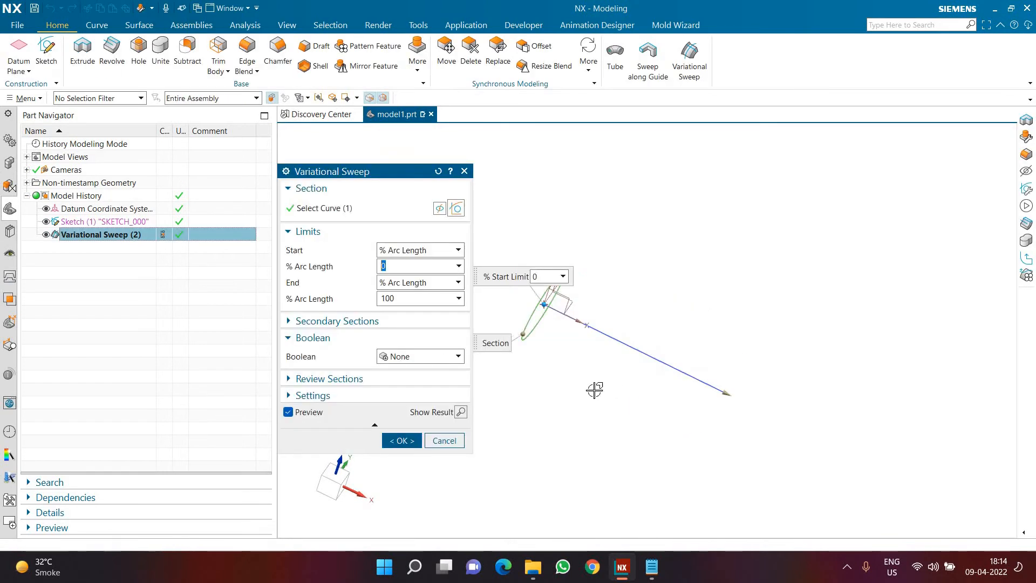
pyautogui.moveTo(549, 378); pyautogui.dragTo(555, 351, button='middle')
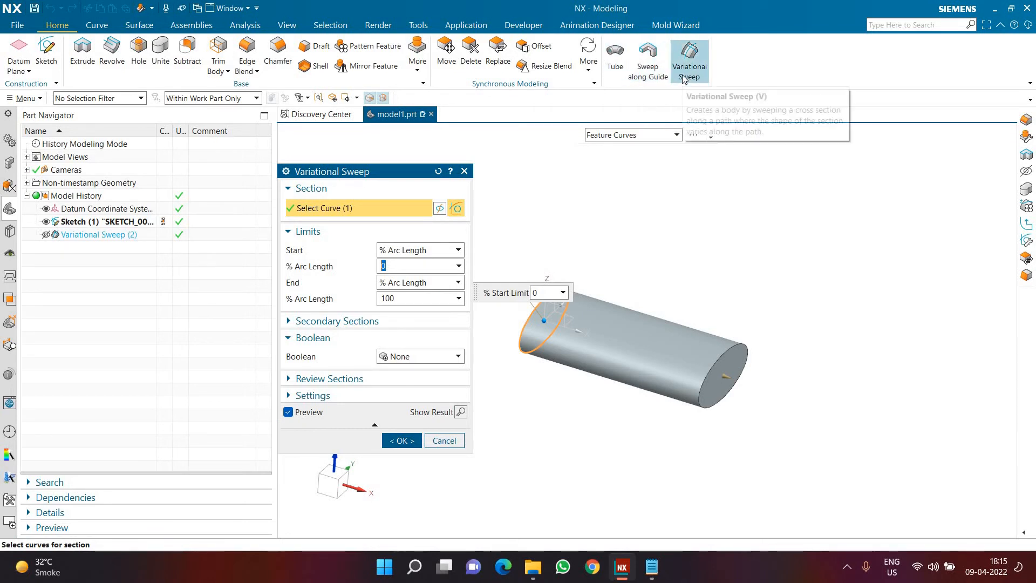
pyautogui.scroll(-2, 518, 342)
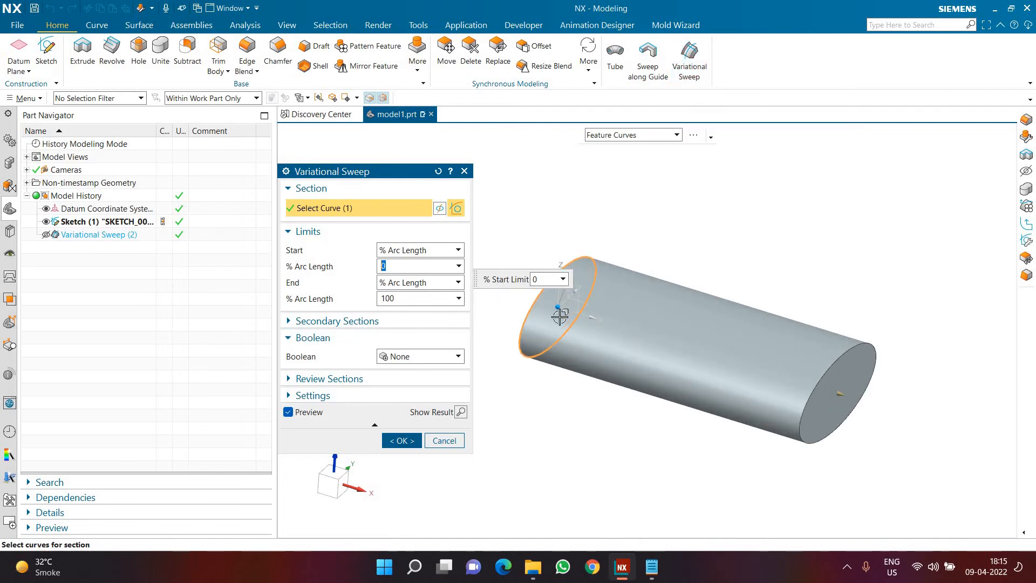
# Move the sweep's start limit along the guide and set it to 50% arc length
pyautogui.moveTo(578, 318); pyautogui.dragTo(653, 341)
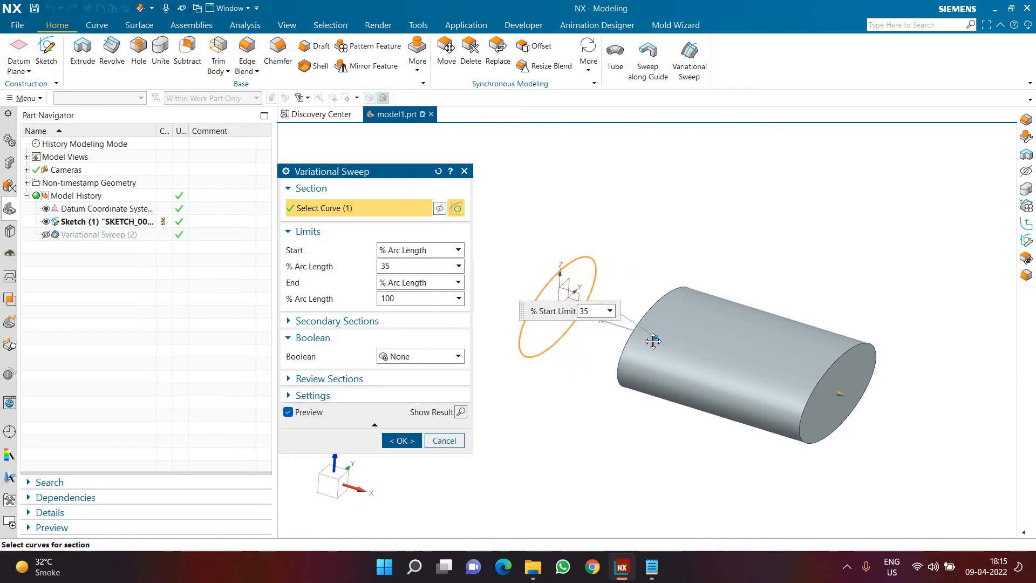
pyautogui.doubleClick(593, 312)
pyautogui.write('50')
pyautogui.press('Return')
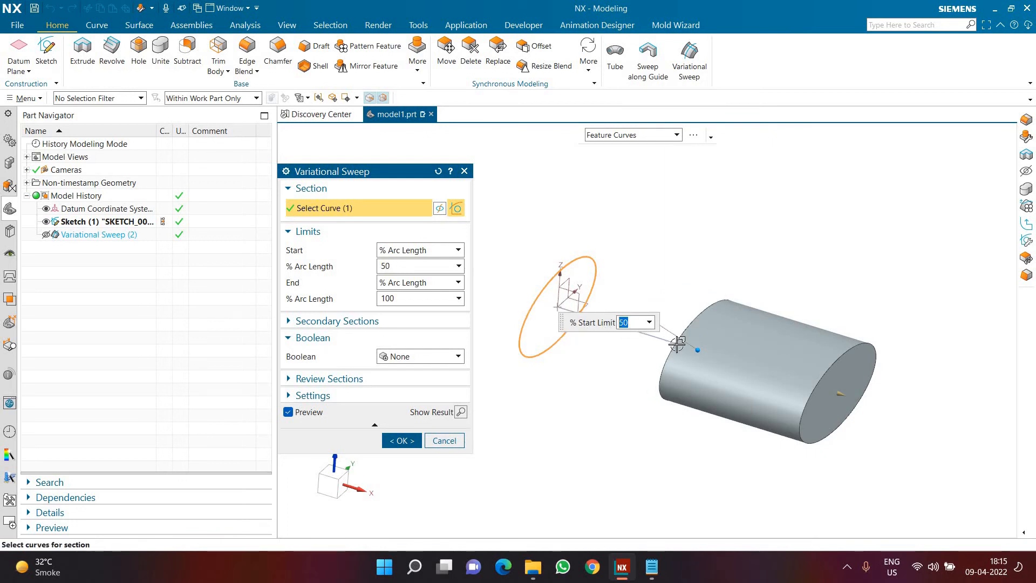
# Extend the sweep's start limit behind the section to about -23% arc length and reset it to 0
pyautogui.moveTo(697, 350); pyautogui.dragTo(492, 288)
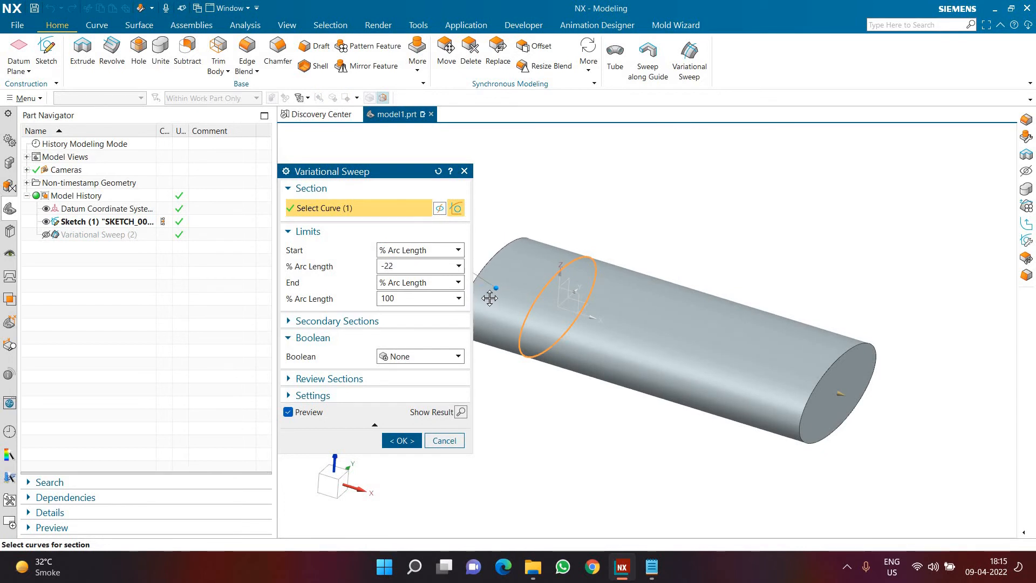
pyautogui.doubleClick(407, 267)
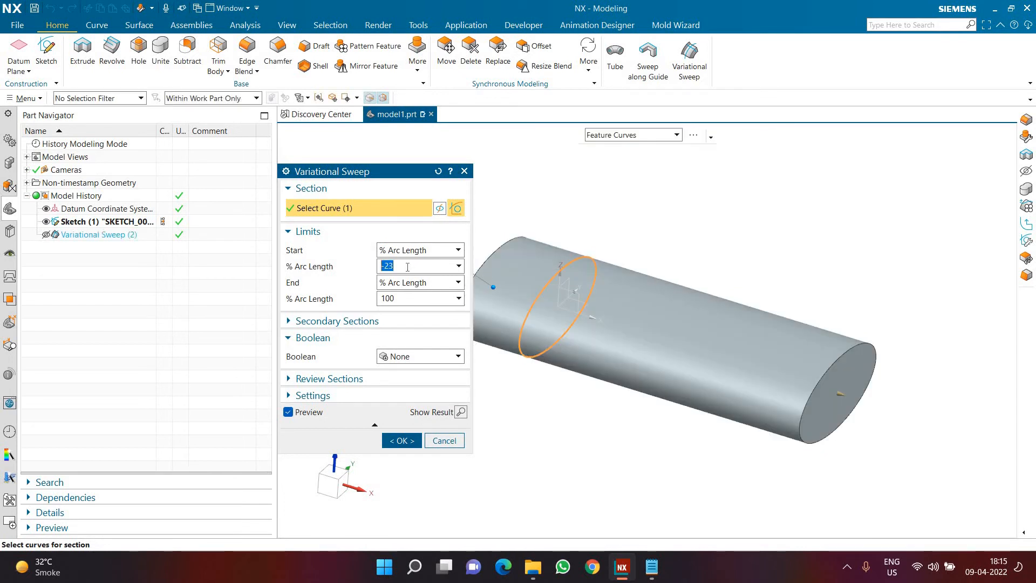
pyautogui.write('0')
pyautogui.press('Return')
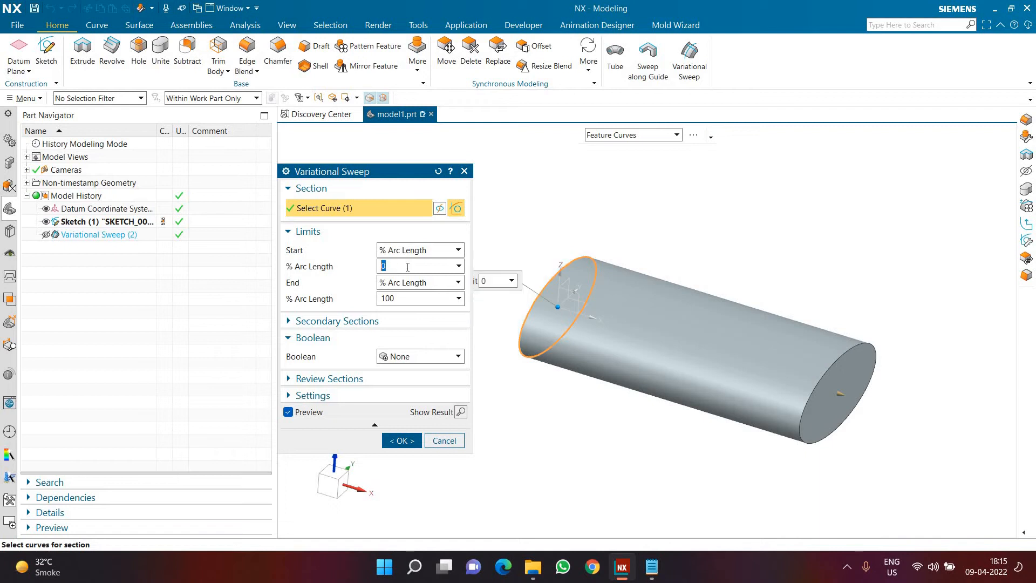
# Shorten the sweep's end limit to 50% arc length and restore it to 100
pyautogui.moveTo(811, 393); pyautogui.dragTo(751, 375)
pyautogui.doubleClick(406, 296)
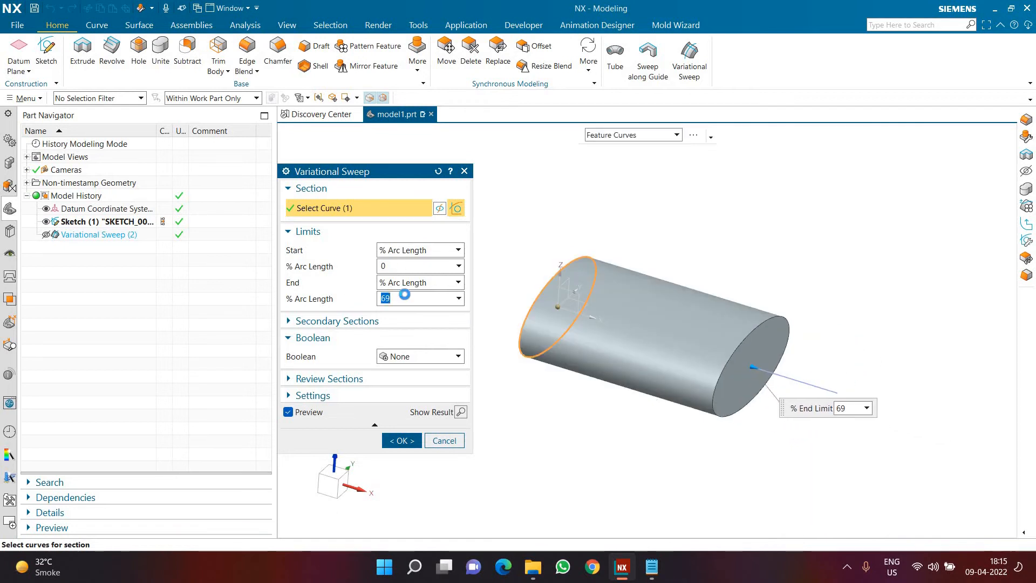
pyautogui.write('50')
pyautogui.press('Return')
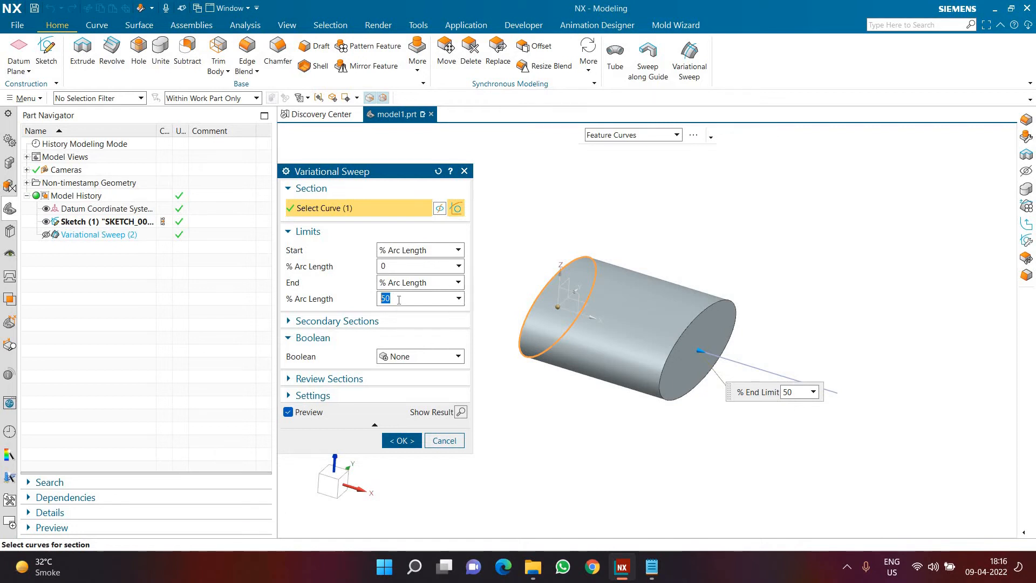
pyautogui.write('100')
pyautogui.press('Return')
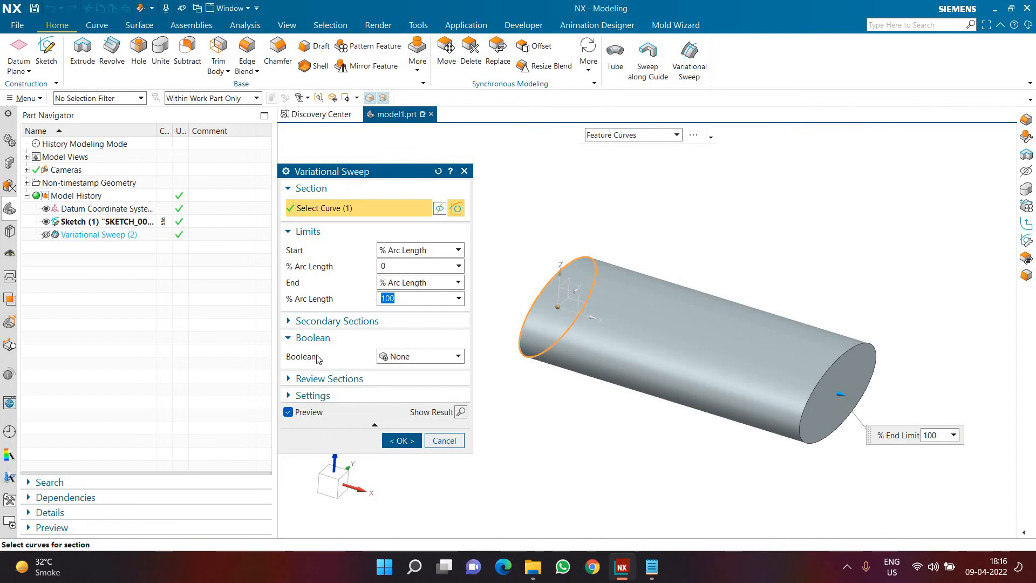
# Add a new secondary section to the sweep at 50% arc length, with the section list expanded
pyautogui.click(304, 338)
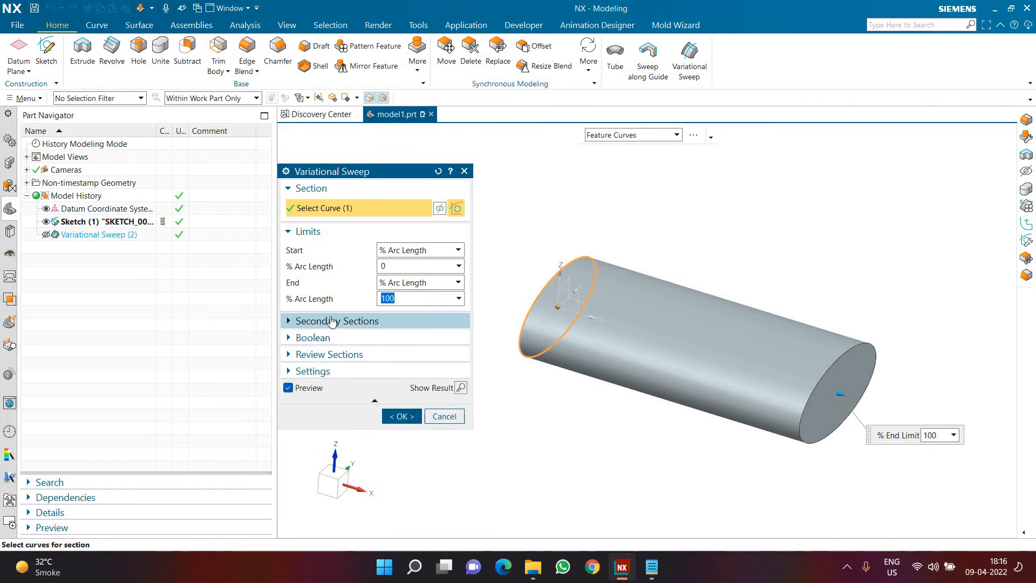
pyautogui.click(319, 236)
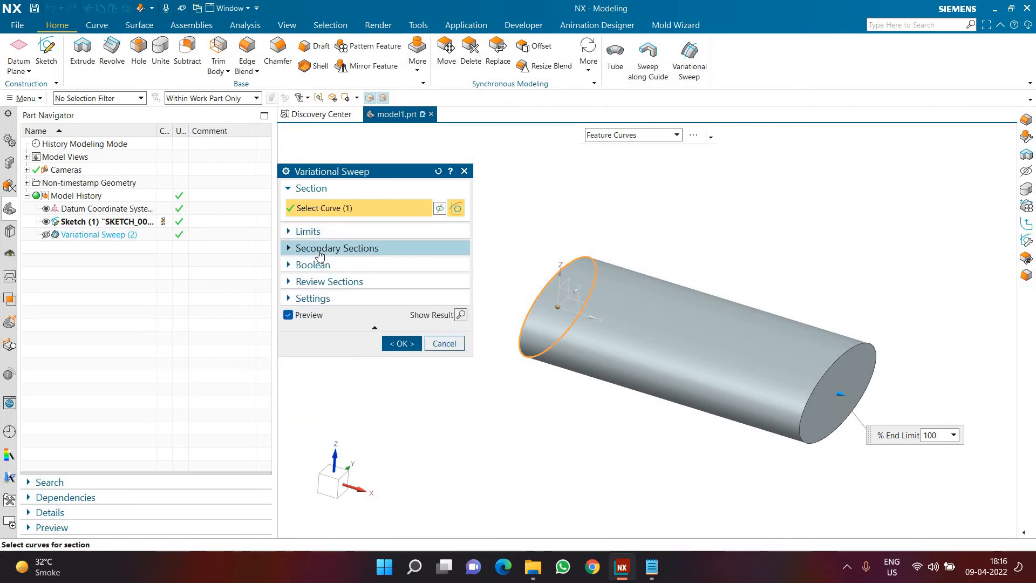
pyautogui.click(319, 249)
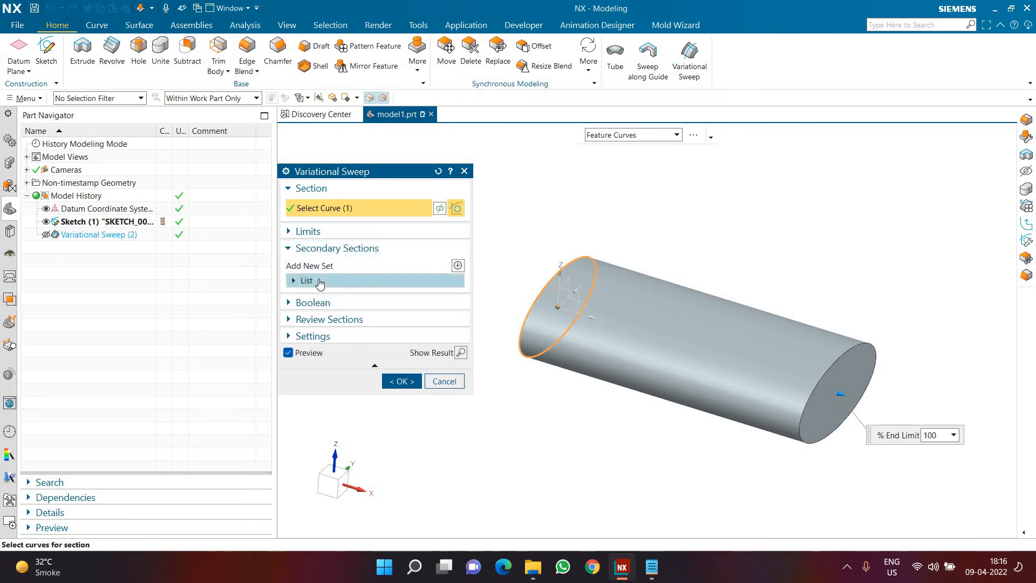
pyautogui.click(307, 281)
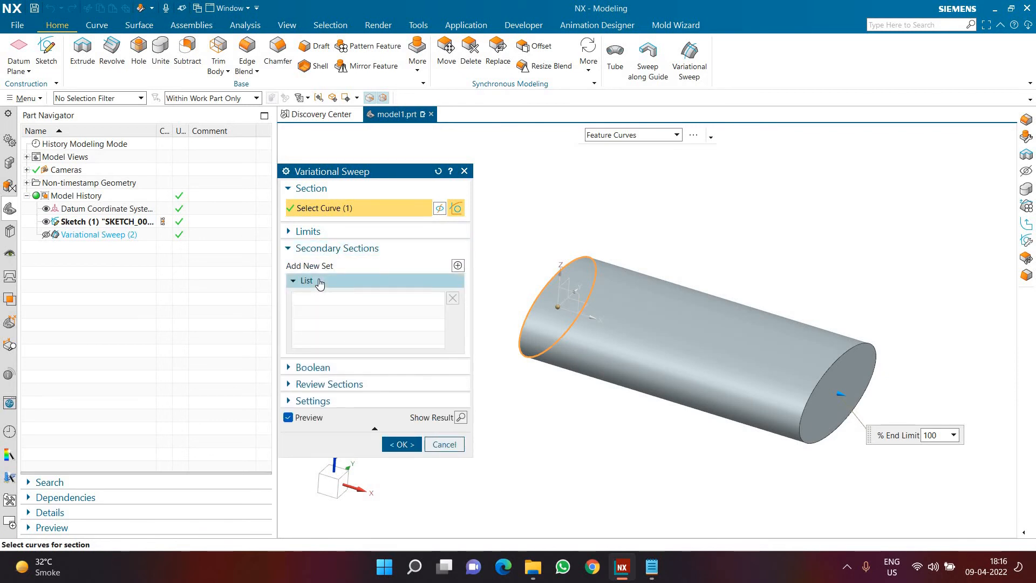
pyautogui.click(457, 266)
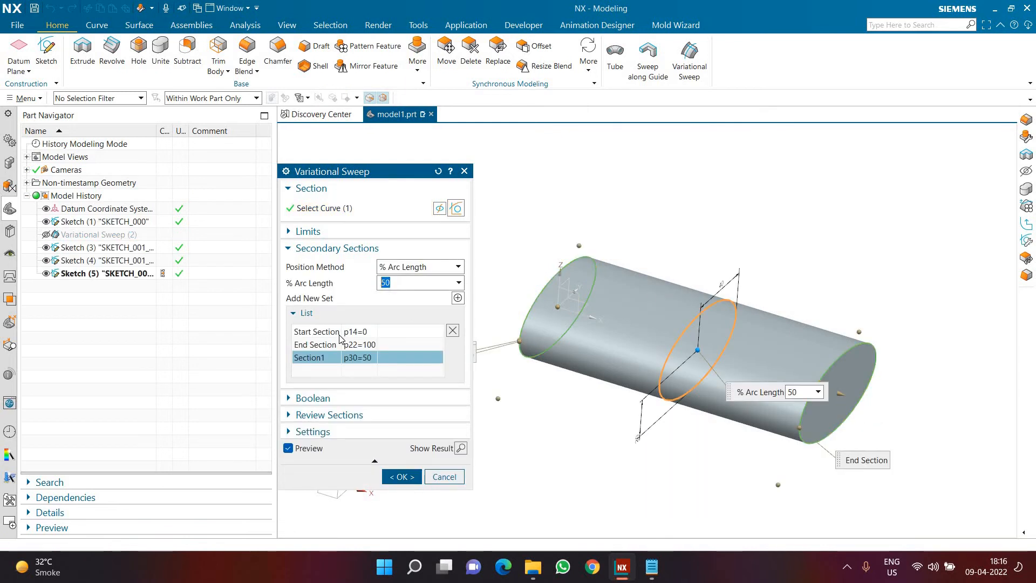
# Examine where the start, end and middle sections lie on the sweep by selecting each one in turn
pyautogui.click(338, 333)
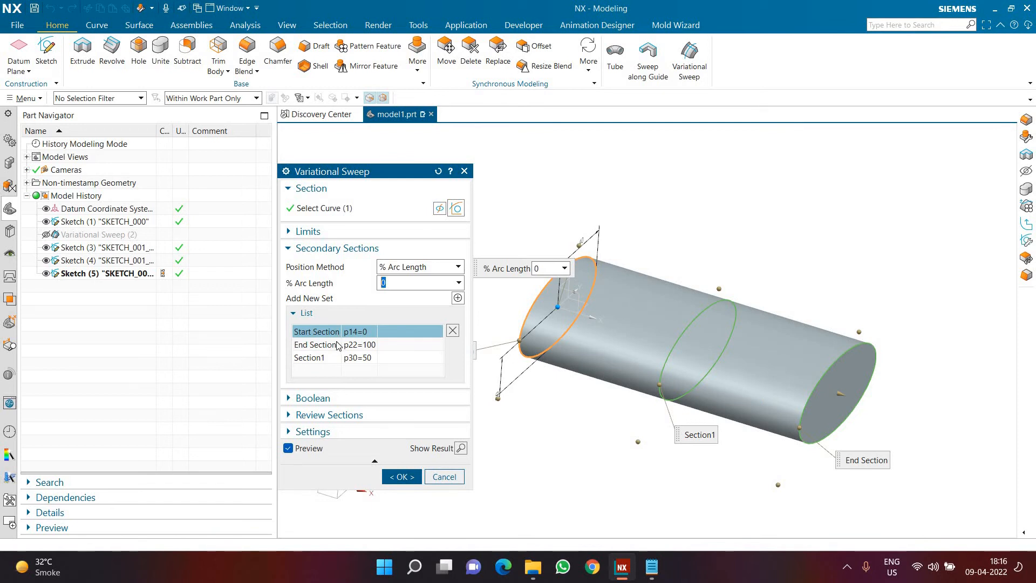
pyautogui.click(339, 345)
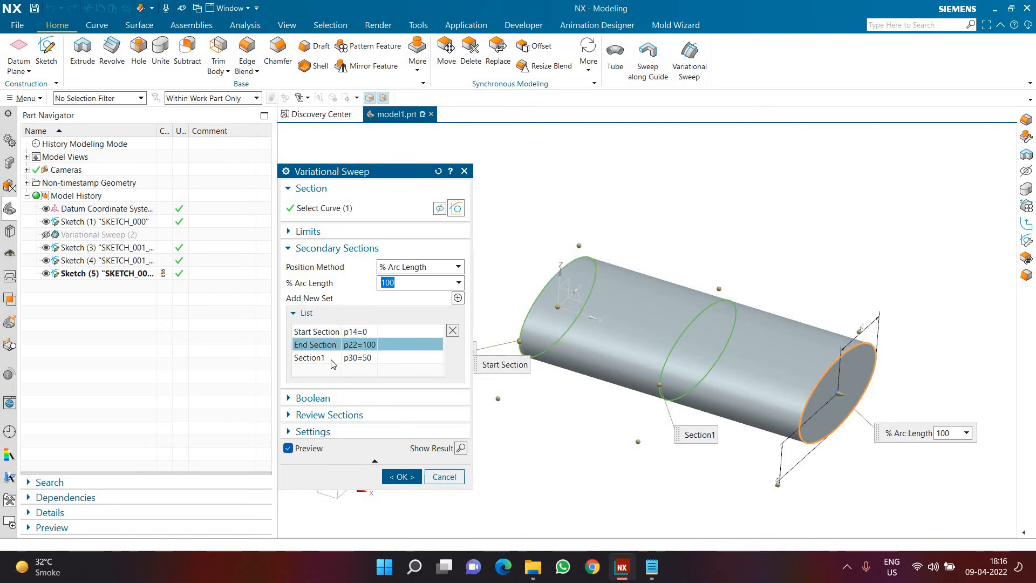
pyautogui.click(331, 360)
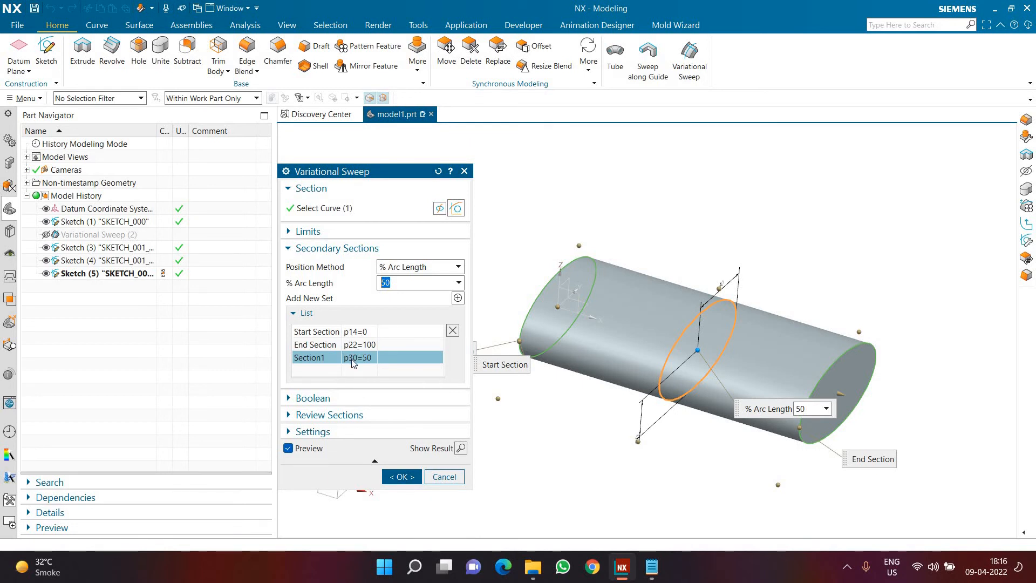
# Add two more secondary sections at 25% and 75% arc length, and select the one at 25%
pyautogui.click(458, 298)
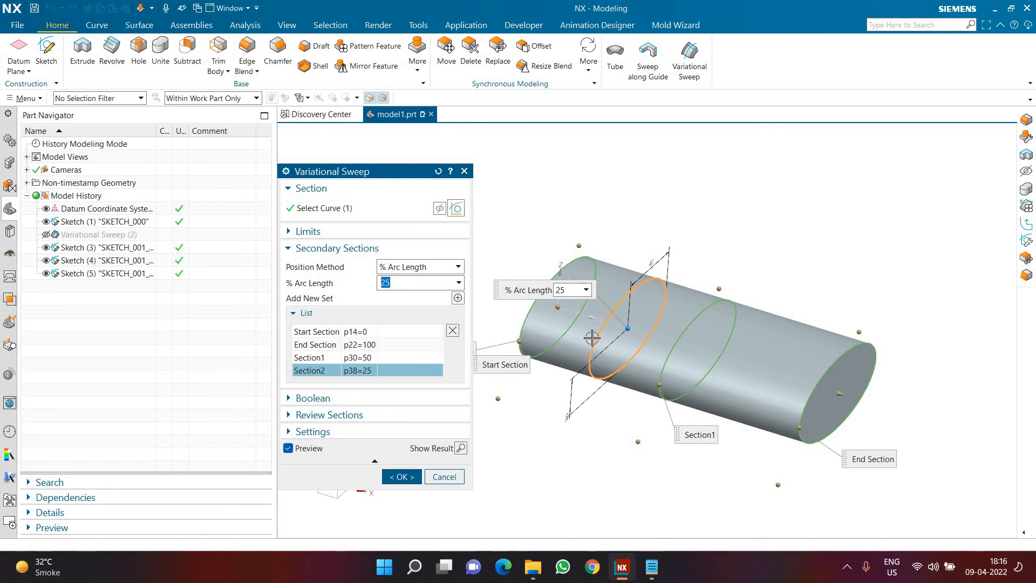
pyautogui.click(458, 298)
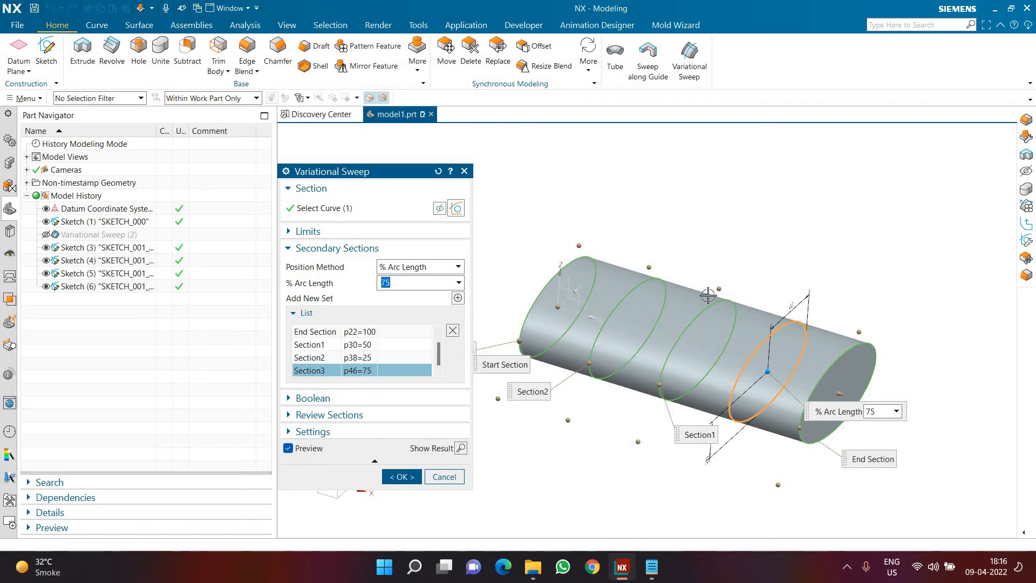
pyautogui.scroll(2, 631, 305)
pyautogui.scroll(-2, 620, 306)
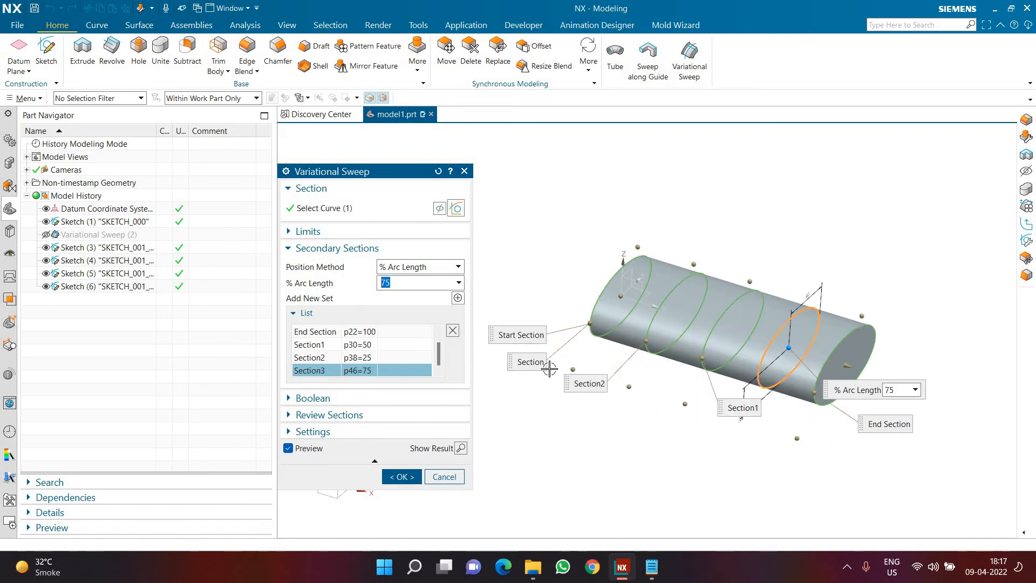
pyautogui.click(330, 358)
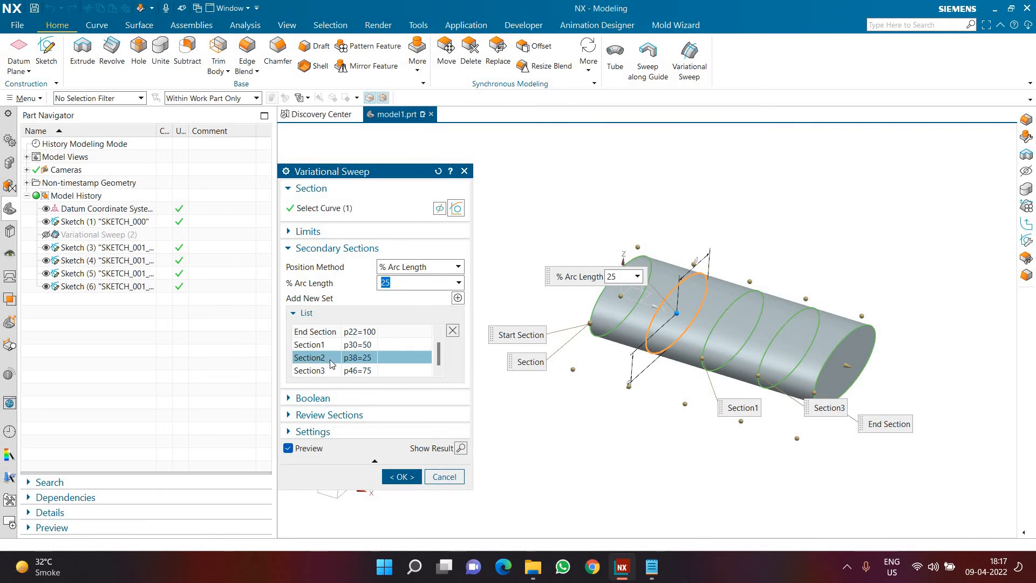
# Set the horizontal radius of the section at 25% arc length to 20 and its vertical radius to 15
pyautogui.moveTo(640, 301)
pyautogui.mouseDown(button='middle')
pyautogui.moveTo(628, 300)
pyautogui.moveTo(637, 308)
pyautogui.mouseUp(button='middle')
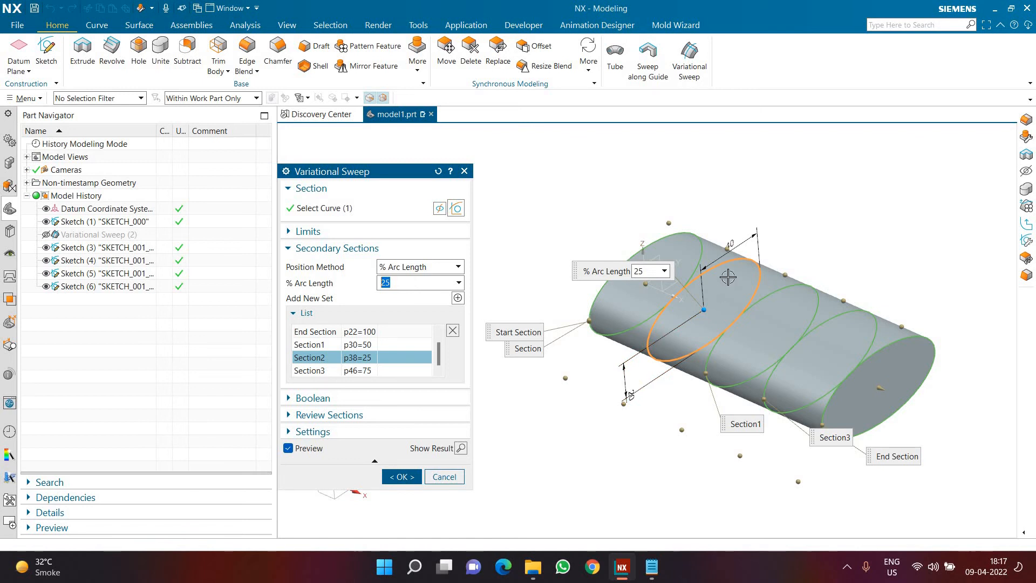
pyautogui.click(744, 242)
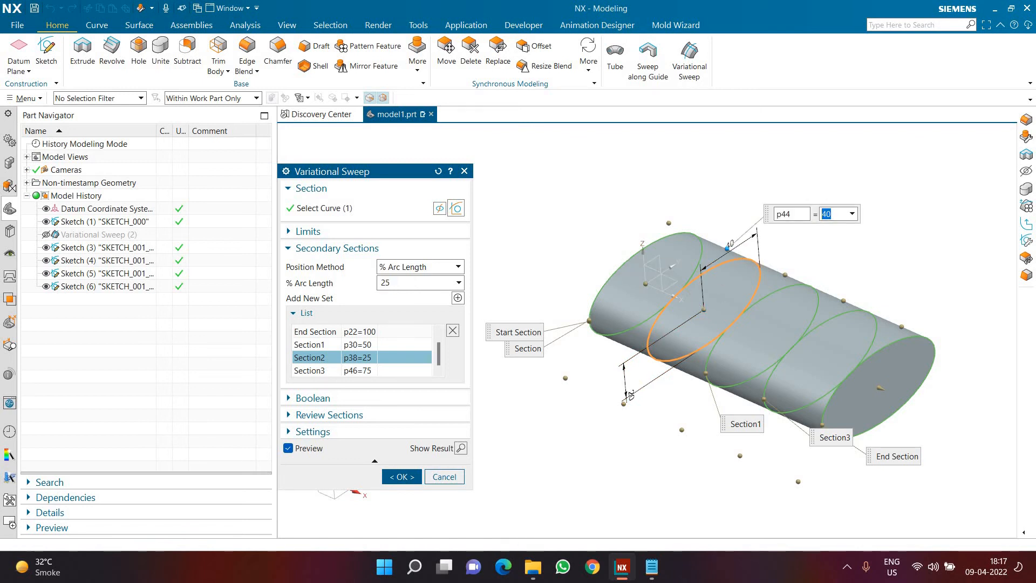
pyautogui.write('20')
pyautogui.press('Return')
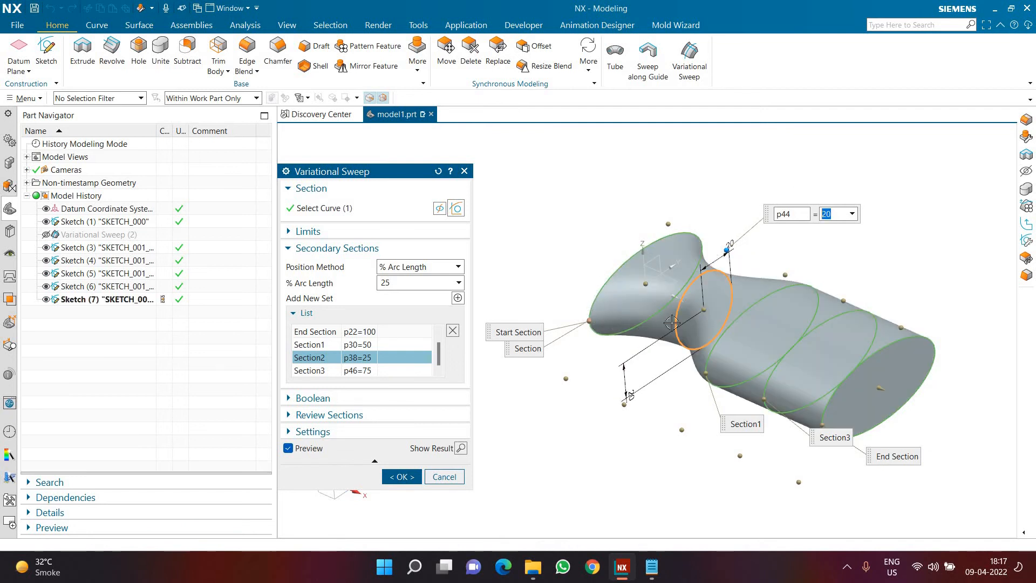
pyautogui.click(629, 395)
pyautogui.write('1')
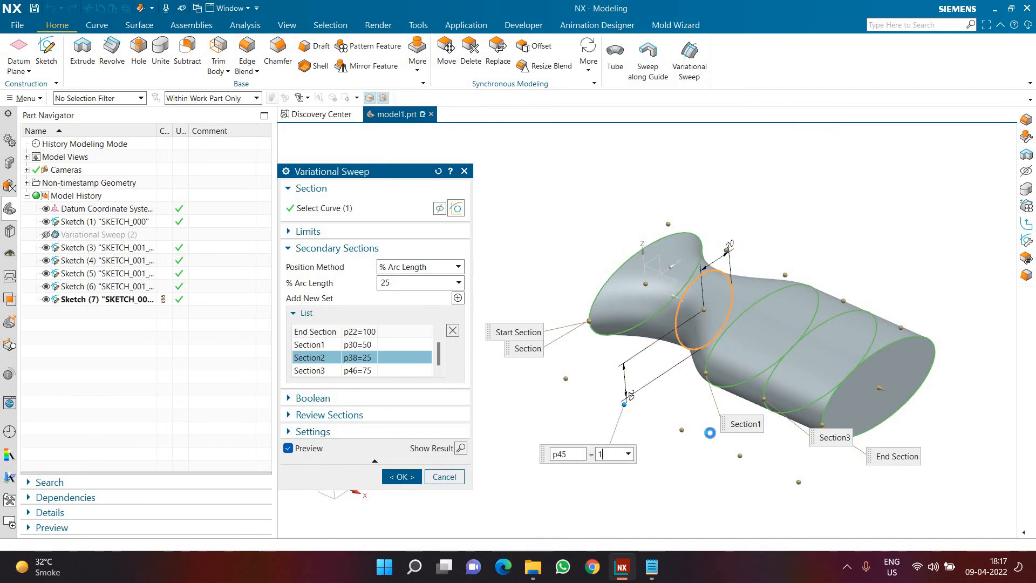
pyautogui.write('5')
pyautogui.press('Return')
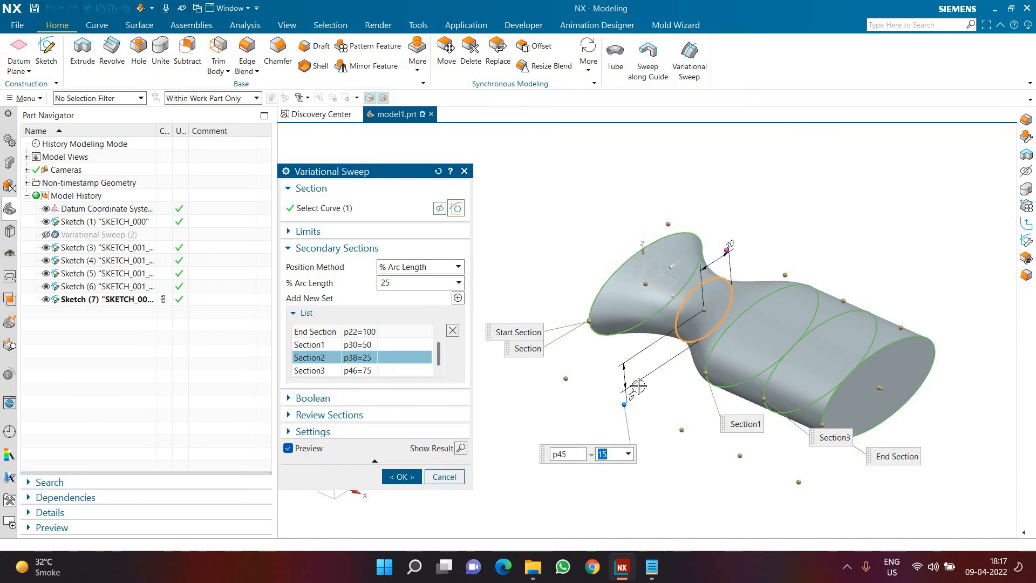
# Select the section at 75% arc length and set its horizontal radius to 20 and its vertical radius to 15
pyautogui.click(317, 372)
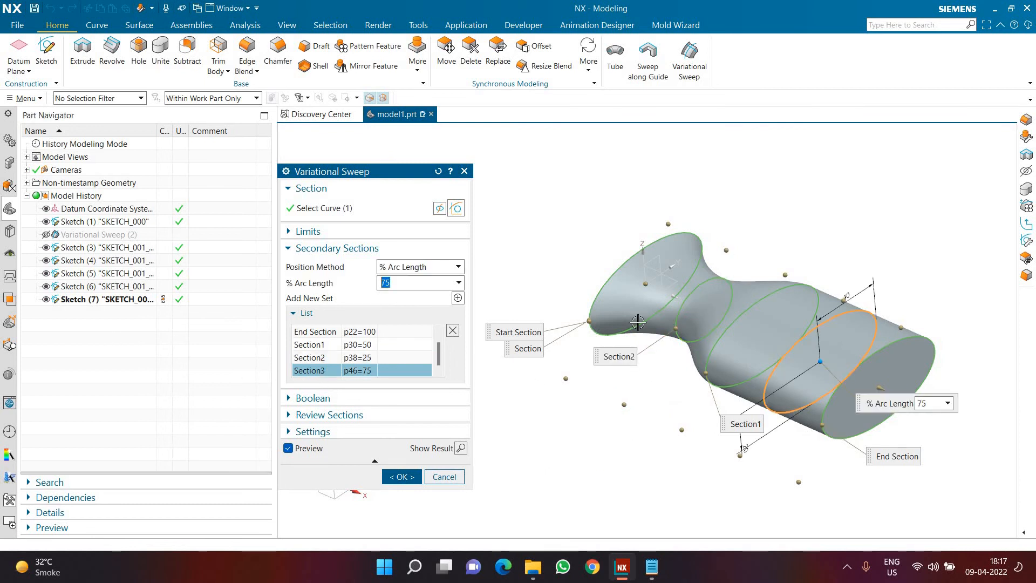
pyautogui.click(854, 291)
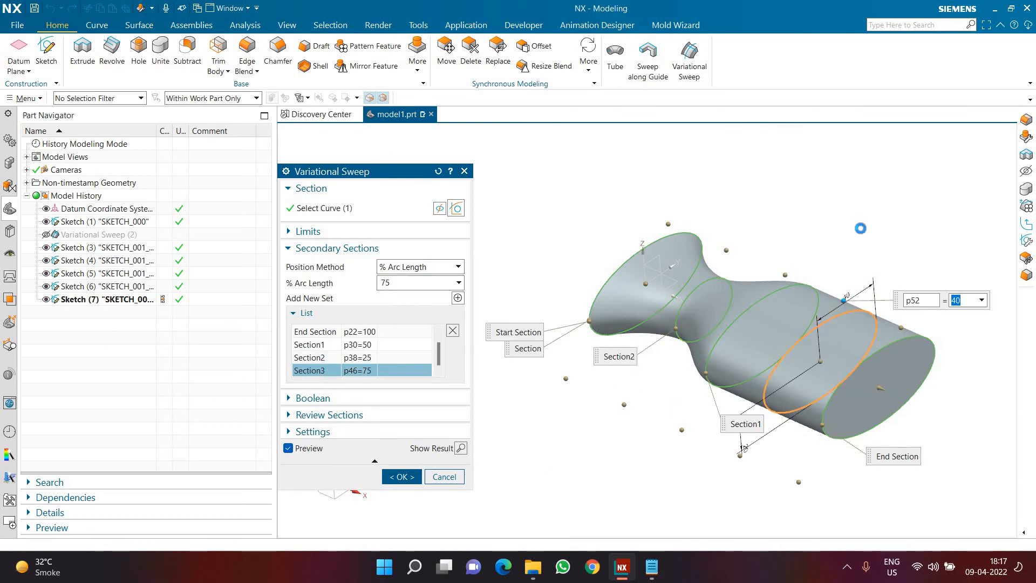
pyautogui.write('20')
pyautogui.press('Return')
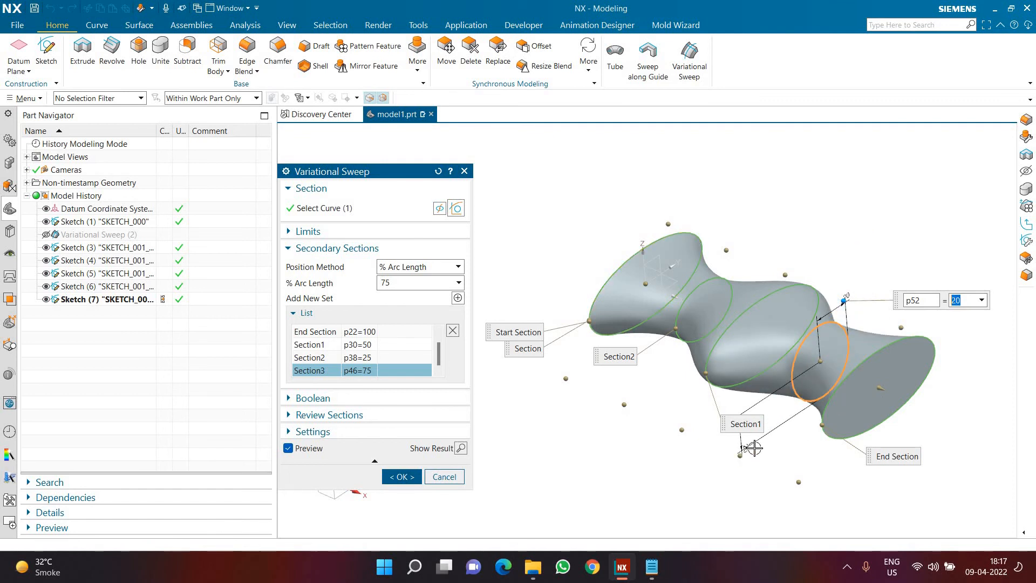
pyautogui.click(821, 456)
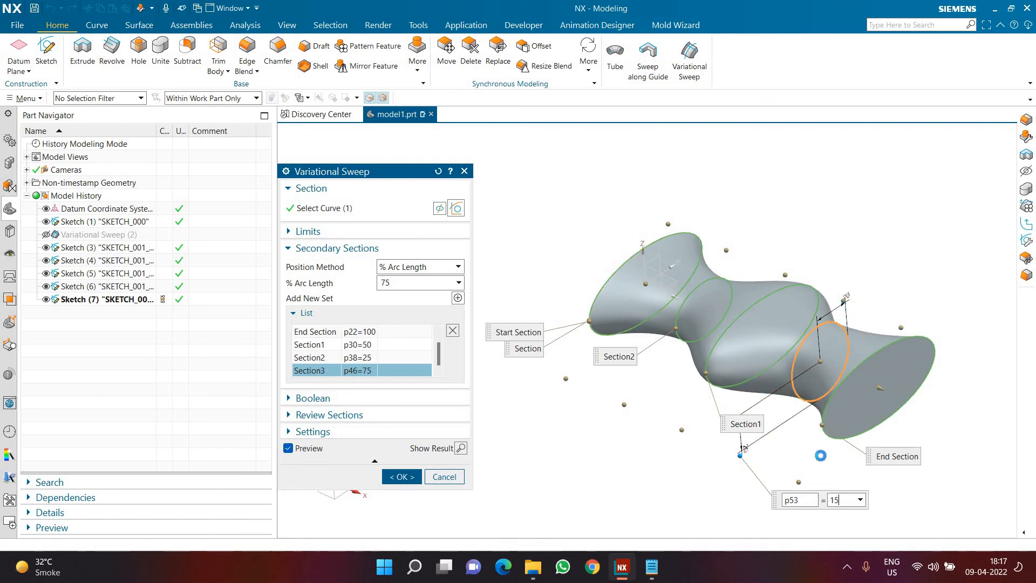
# Review the Boolean choices, keep the option at None, and create the variational sweep body
pyautogui.scroll(-2, 727, 293)
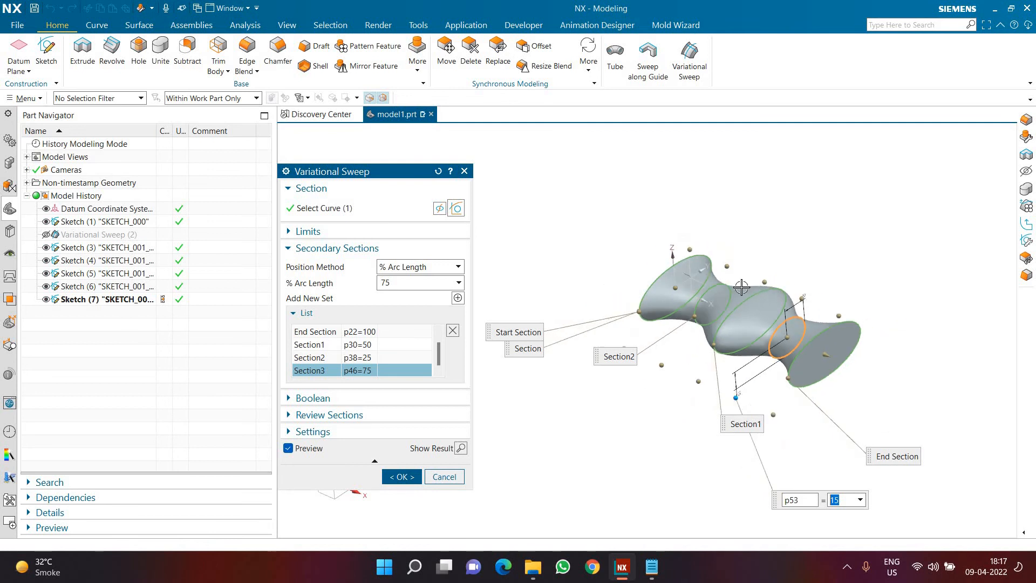
pyautogui.moveTo(741, 288)
pyautogui.mouseDown(button='middle')
pyautogui.moveTo(728, 322)
pyautogui.moveTo(742, 296)
pyautogui.moveTo(732, 294)
pyautogui.mouseUp(button='middle')
pyautogui.scroll(2, 732, 293)
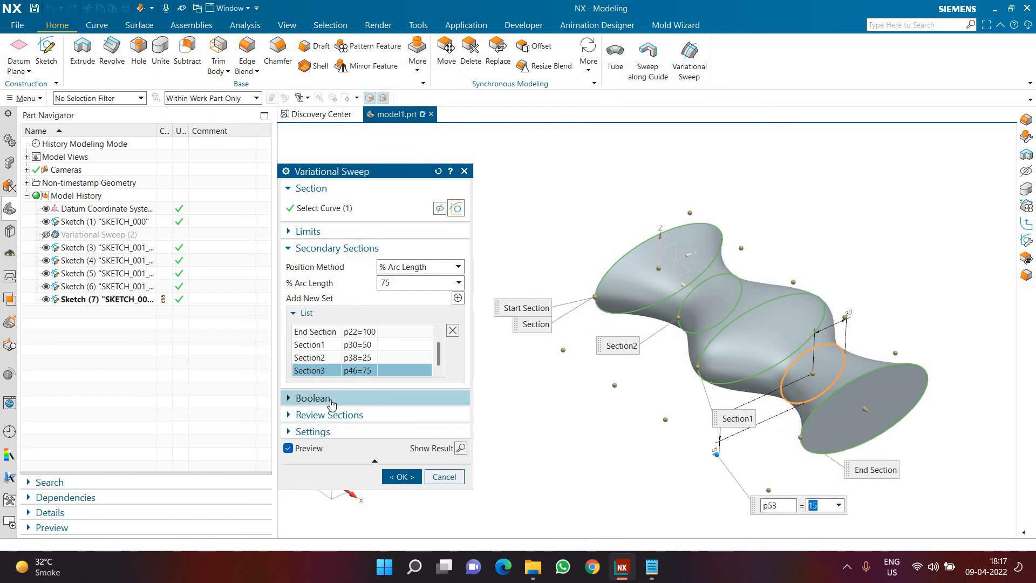
pyautogui.click(331, 399)
pyautogui.click(400, 420)
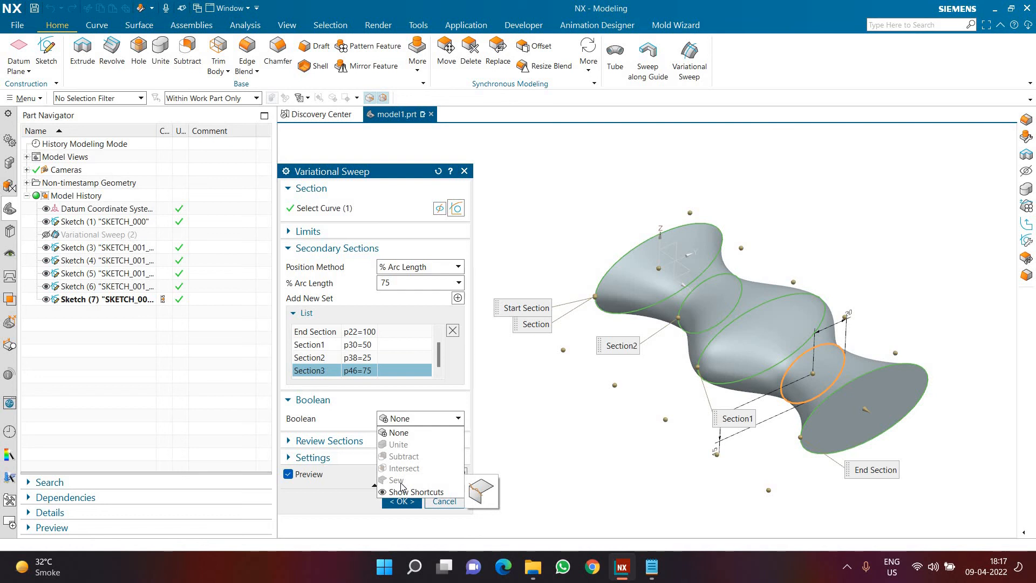
pyautogui.click(400, 418)
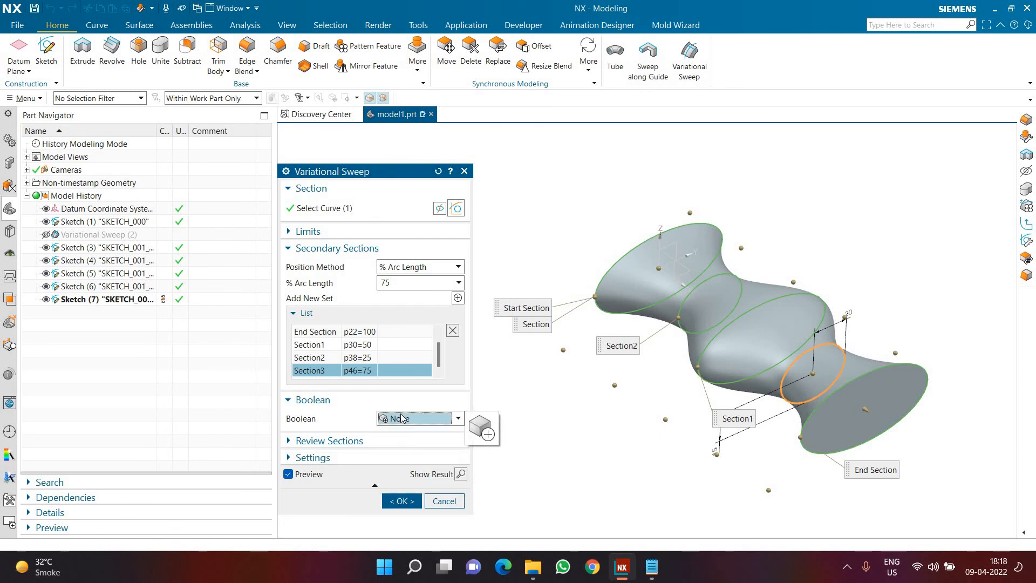
pyautogui.click(394, 500)
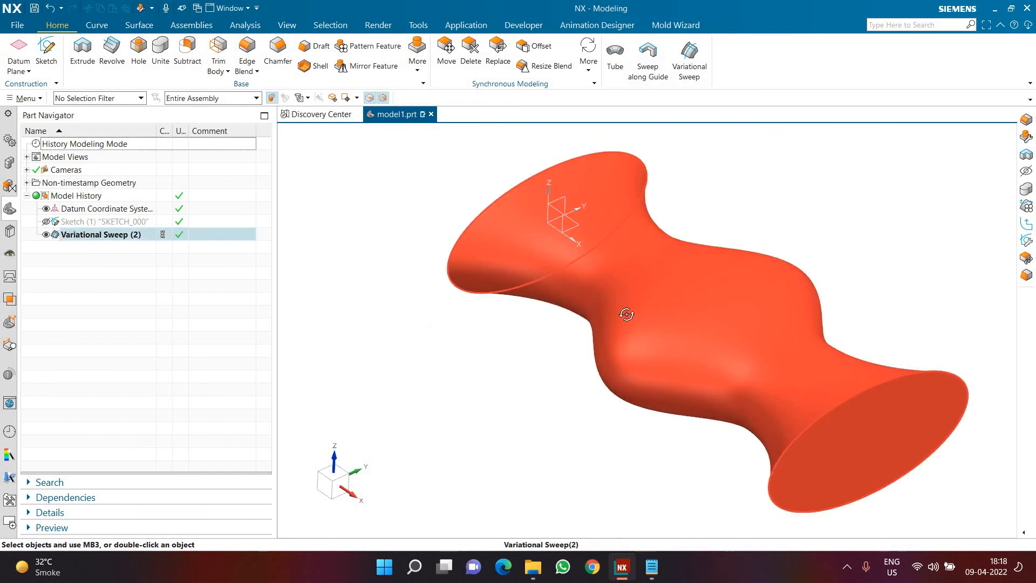
pyautogui.moveTo(625, 312); pyautogui.dragTo(815, 314, button='middle')
pyautogui.scroll(2, 815, 314)
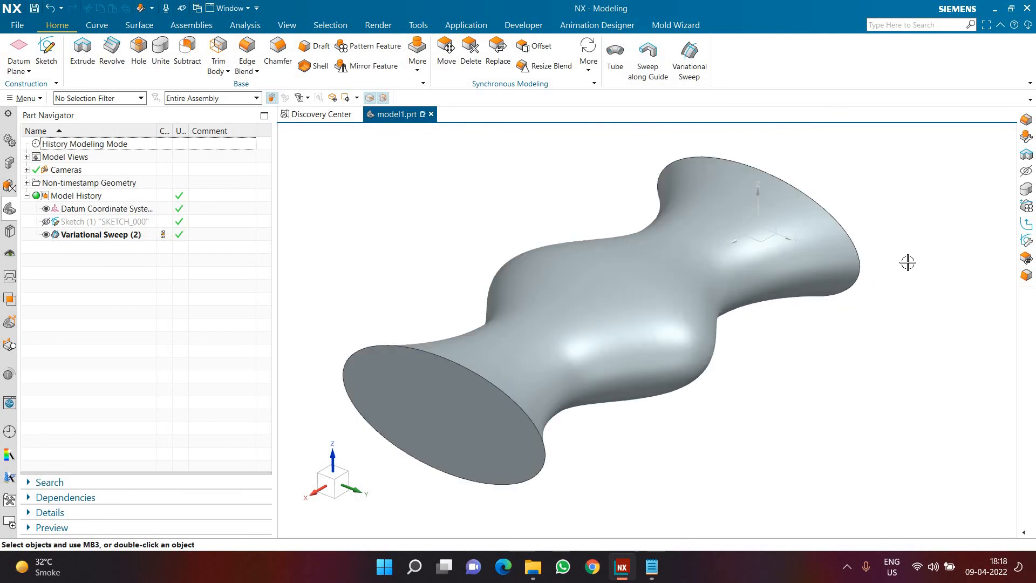
pyautogui.scroll(2, 918, 235)
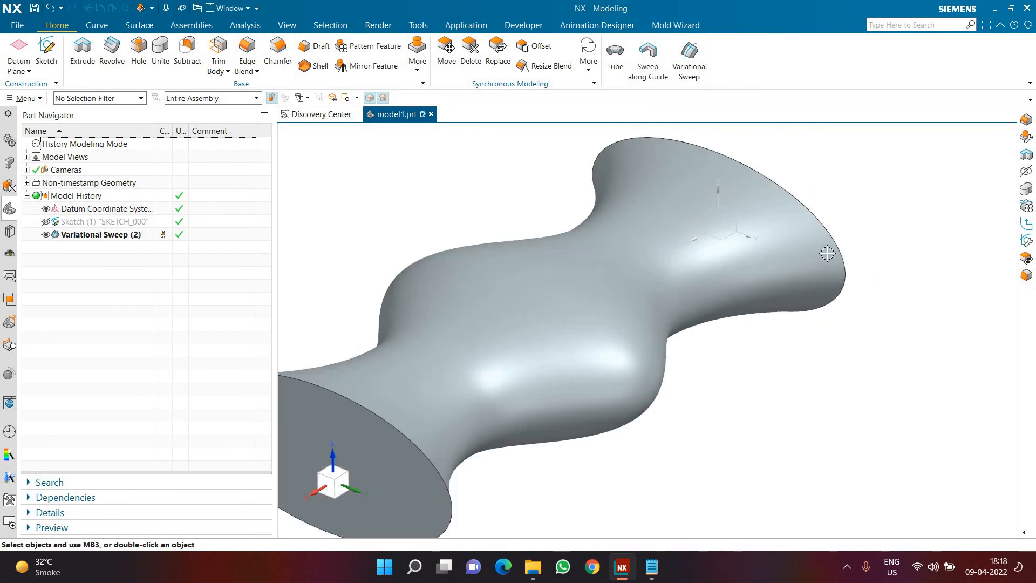
pyautogui.scroll(-2, 825, 254)
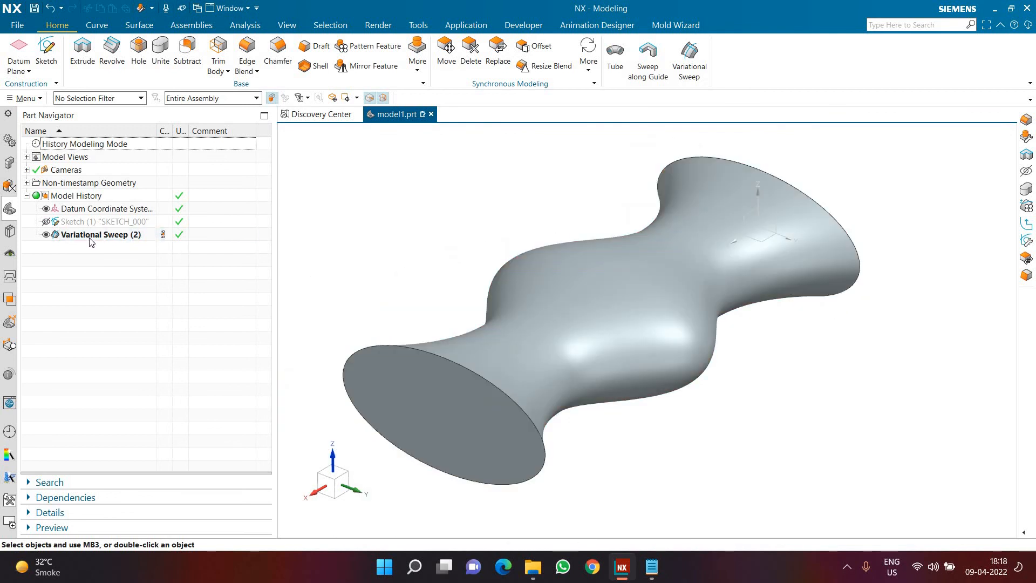
# Switch to the Notepad notes, highlight "Internal" in the Section line, and return to NX
pyautogui.click(651, 566)
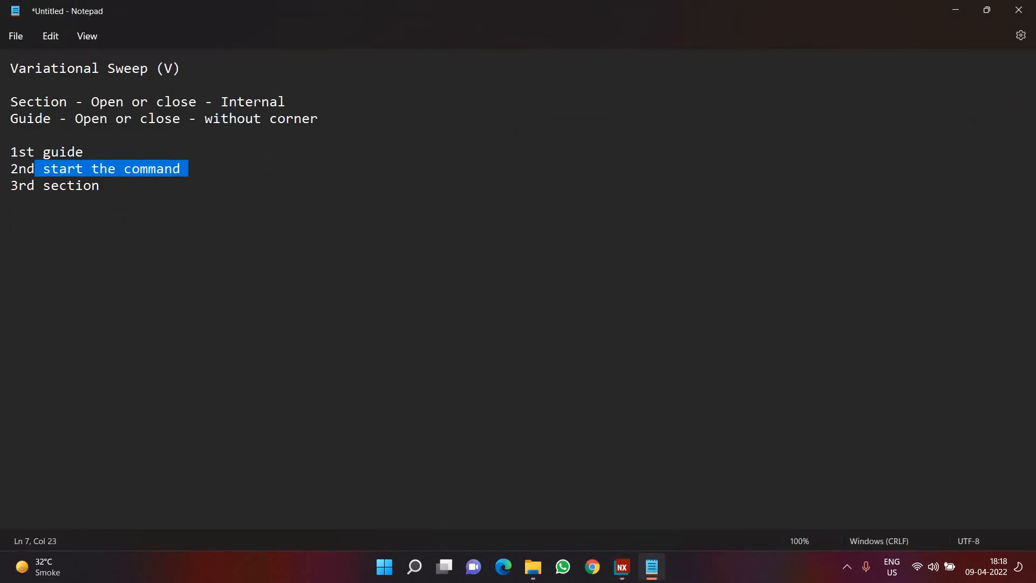
pyautogui.moveTo(221, 102); pyautogui.dragTo(297, 104)
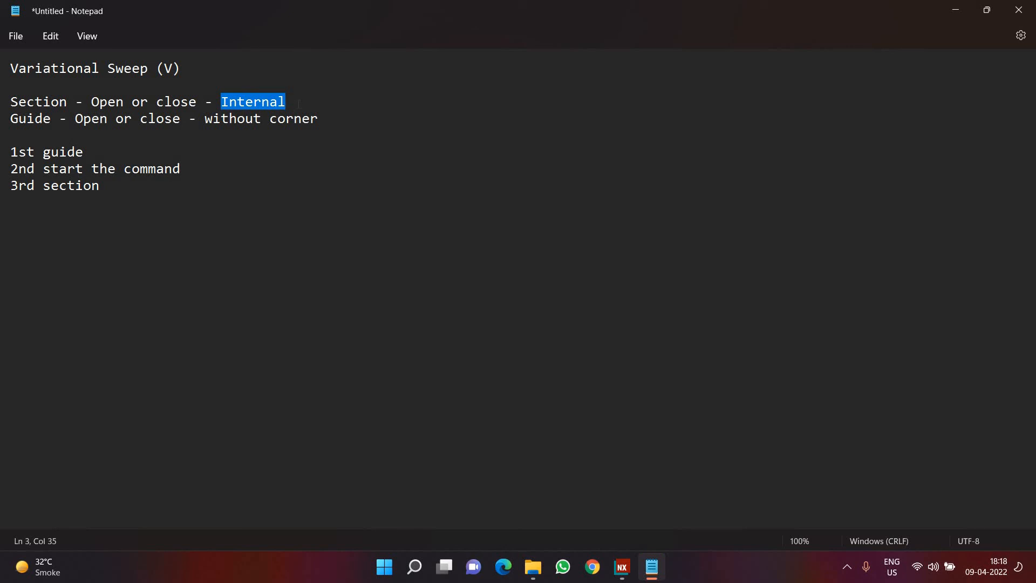
pyautogui.click(955, 8)
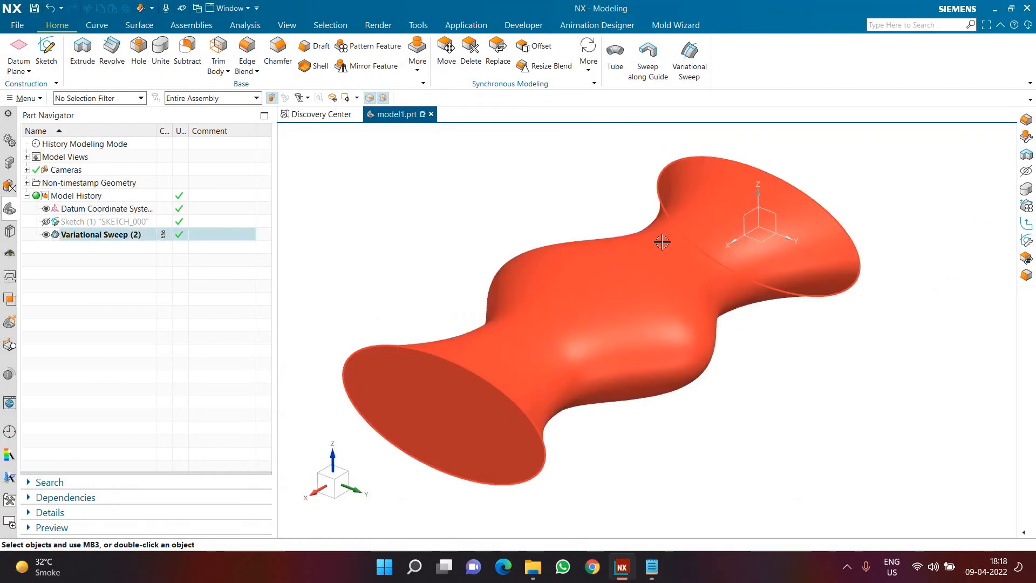
pyautogui.scroll(3, 711, 221)
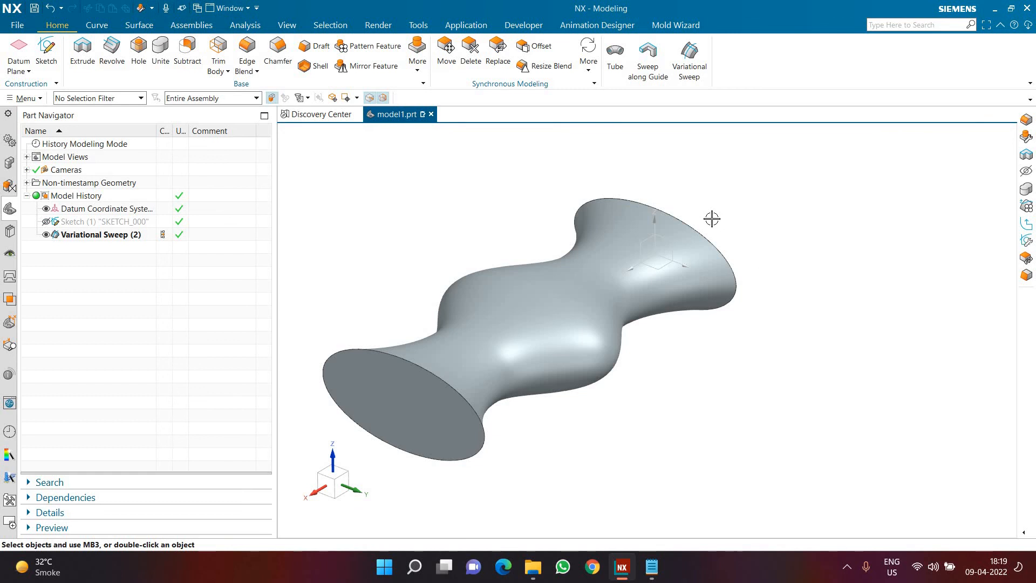
pyautogui.click(847, 567)
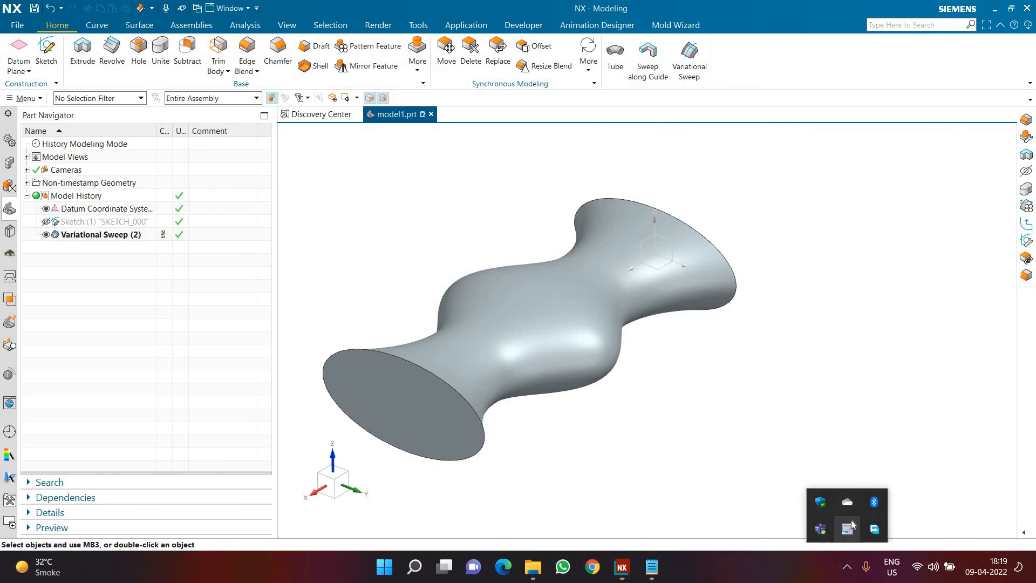